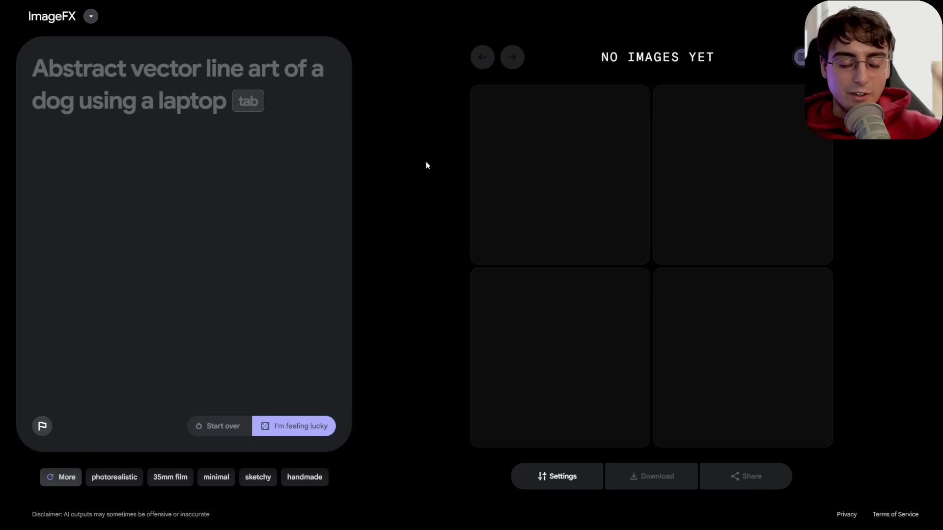
Paste 'beautiful photo of a cat' into the ImageFX prompt box, replacing the sample prompt
{"action": "type", "text": "beautiful photo of a cat"}
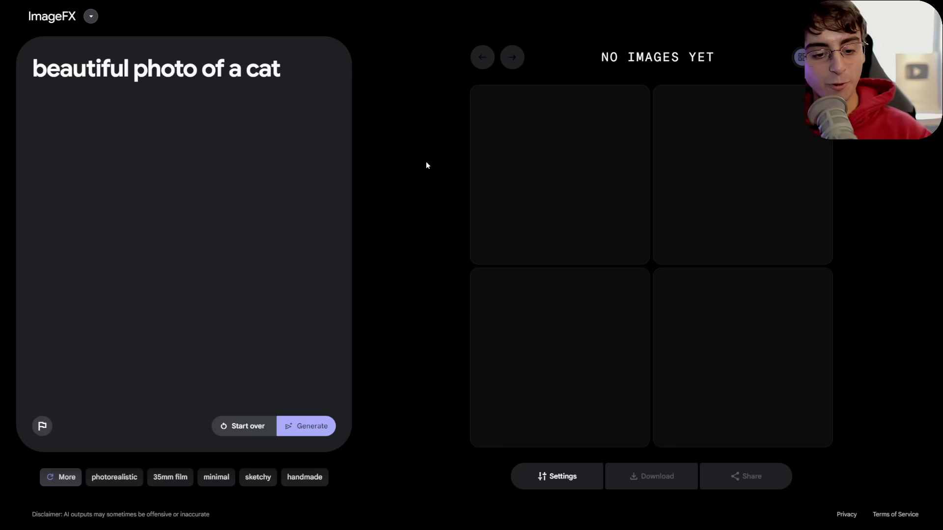
Generate images from 'beautiful photo of a cat' and enlarge the first photo
{"action": "key", "text": "Return"}
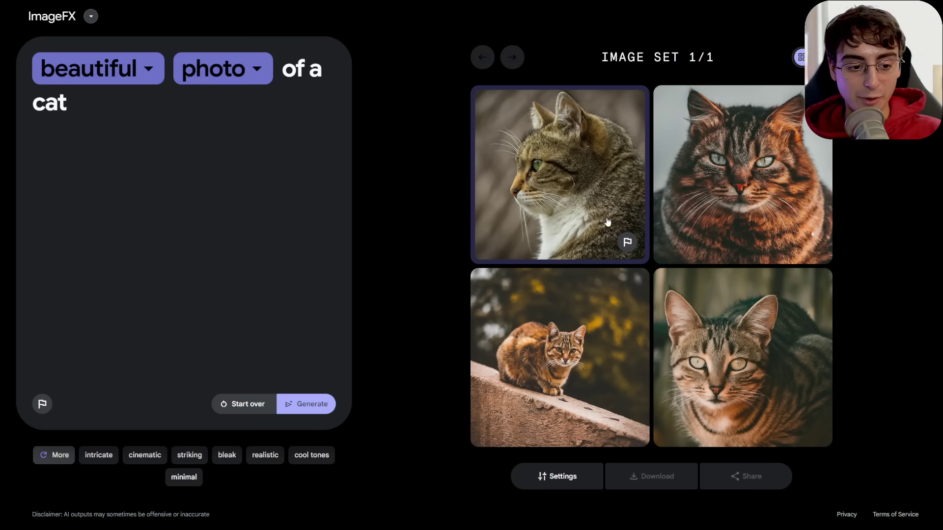
{"action": "left_click", "coordinate": [567, 189]}
{"action": "left_click_drag", "start_coordinate": [756, 302], "coordinate": [804, 293]}
Browse the four cat photos, ending on the tabby profile and panning across it
{"action": "left_click", "coordinate": [812, 278]}
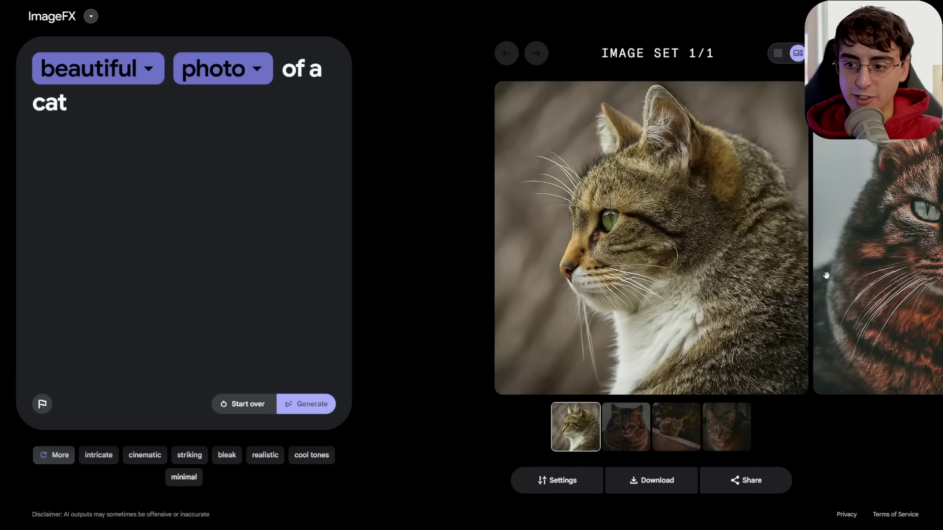
{"action": "left_click", "coordinate": [871, 271]}
{"action": "left_click", "coordinate": [852, 261]}
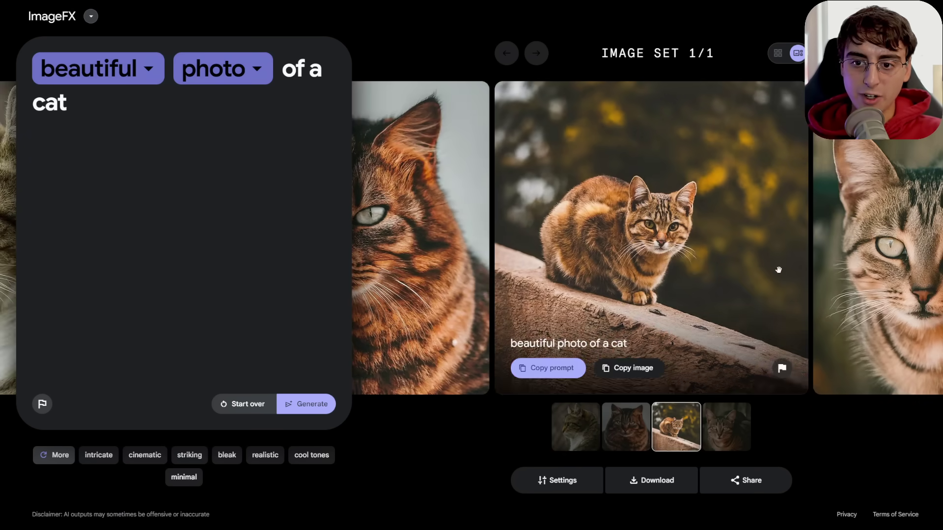
{"action": "left_click", "coordinate": [853, 268]}
{"action": "left_click", "coordinate": [435, 266]}
{"action": "left_click", "coordinate": [402, 255]}
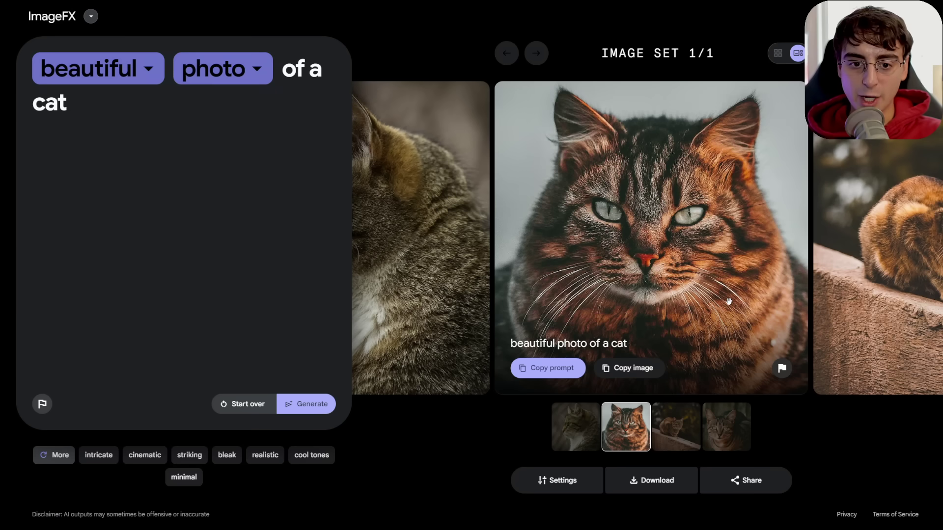
{"action": "left_click", "coordinate": [433, 272]}
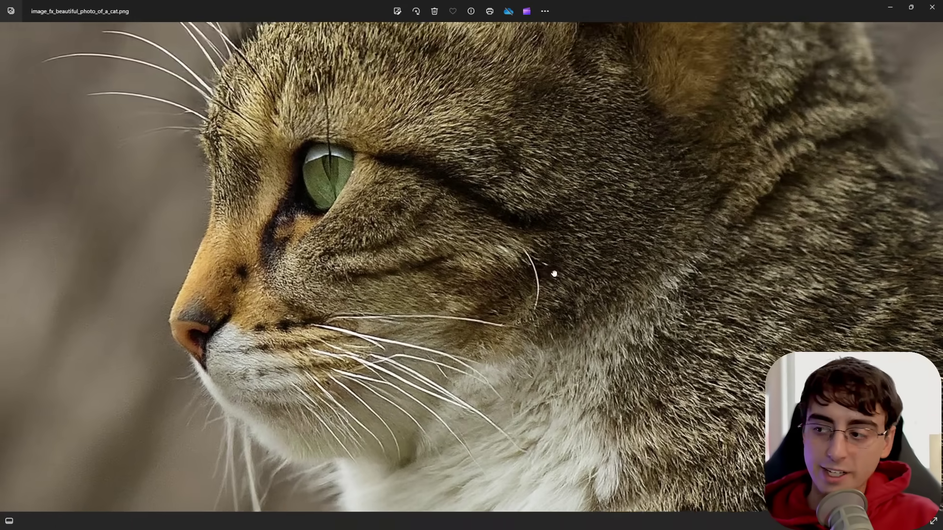
{"action": "left_click_drag", "start_coordinate": [551, 273], "coordinate": [530, 402]}
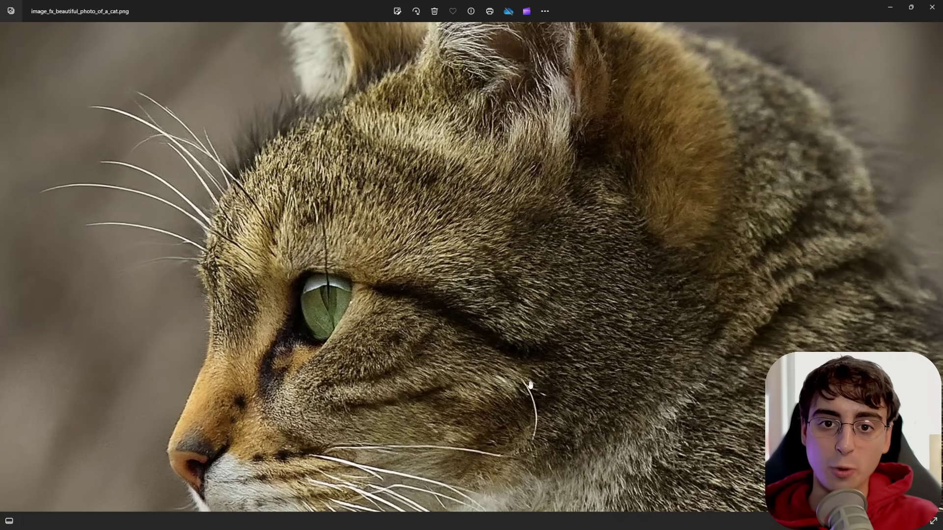
Zoom into and pan around the second downloaded cat photo, then fit it to the window
{"action": "scroll", "coordinate": [741, 273], "scroll_direction": "down", "scroll_amount": 5}
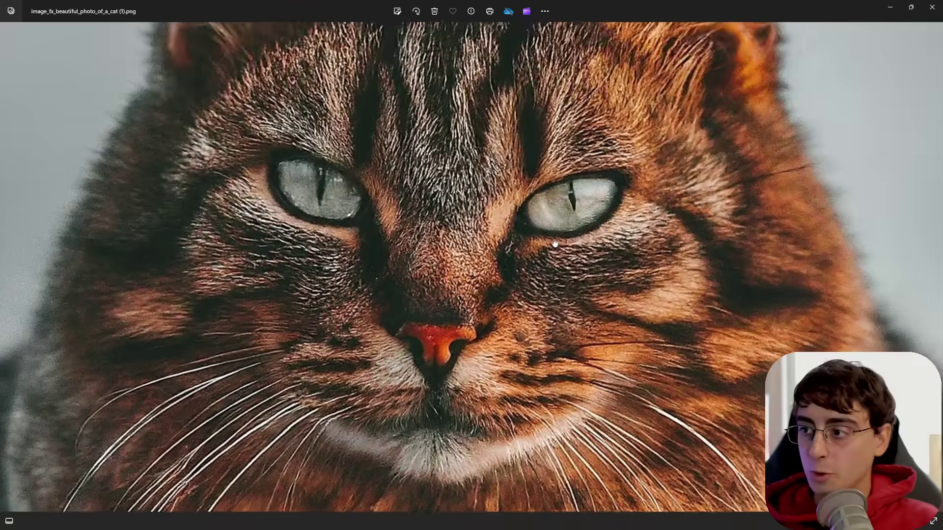
{"action": "left_click_drag", "start_coordinate": [553, 279], "coordinate": [573, 141]}
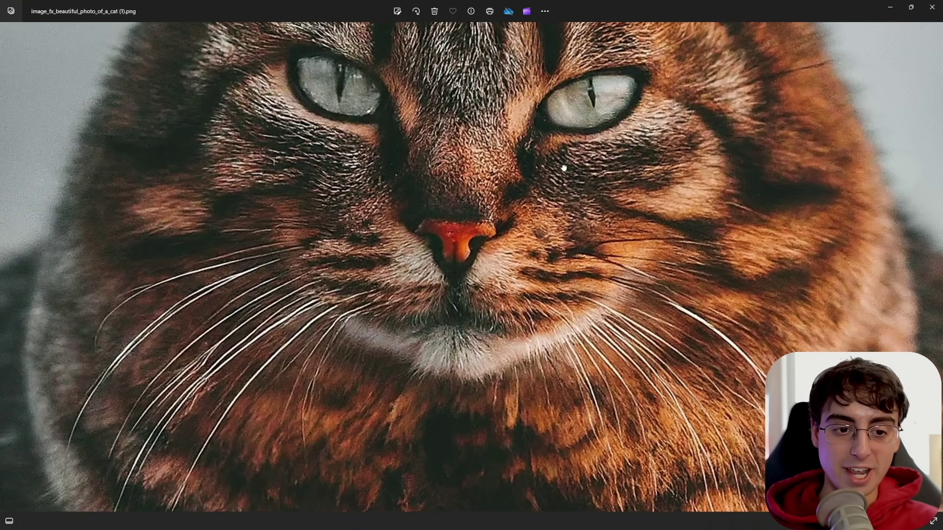
{"action": "scroll", "coordinate": [599, 211], "scroll_direction": "down", "scroll_amount": 5}
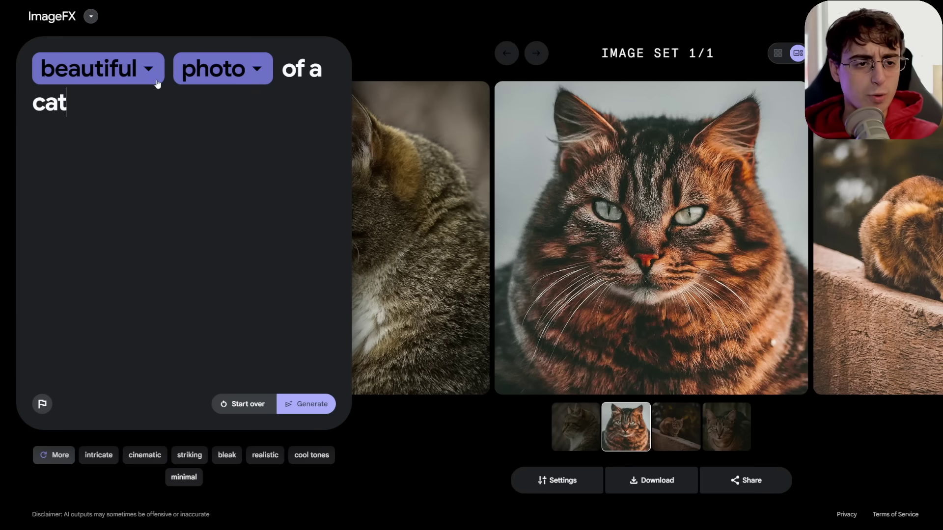
Replace 'photo' with 'drawing' in the prompt and generate a new set
{"action": "left_click", "coordinate": [147, 77]}
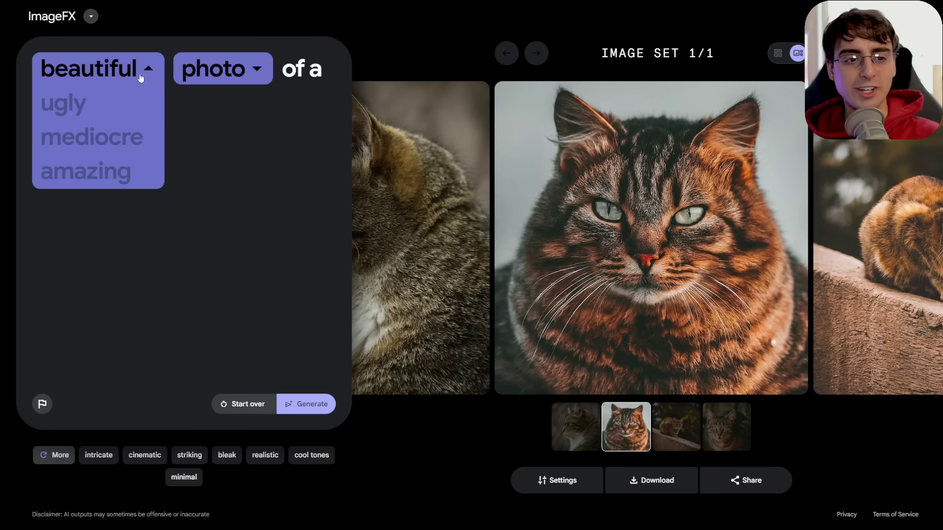
{"action": "left_click", "coordinate": [146, 69]}
{"action": "left_click", "coordinate": [245, 72]}
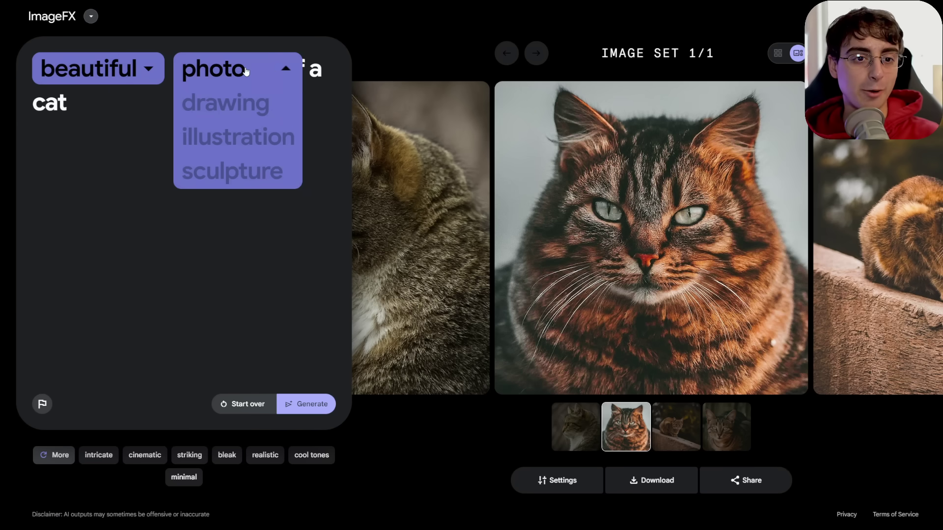
{"action": "left_click", "coordinate": [241, 113]}
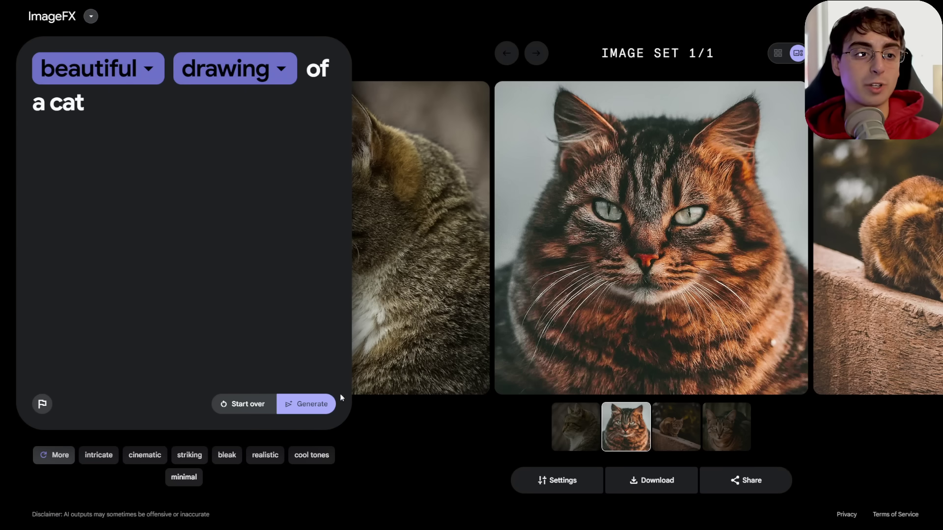
{"action": "left_click", "coordinate": [306, 404]}
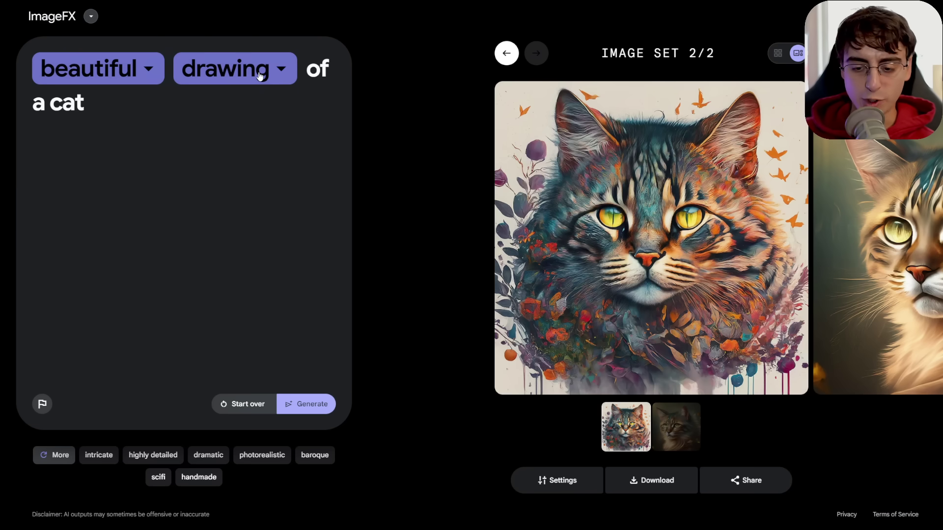
Flip between the first two colourful cat drawings in the new set
{"action": "mouse_move", "coordinate": [763, 269]}
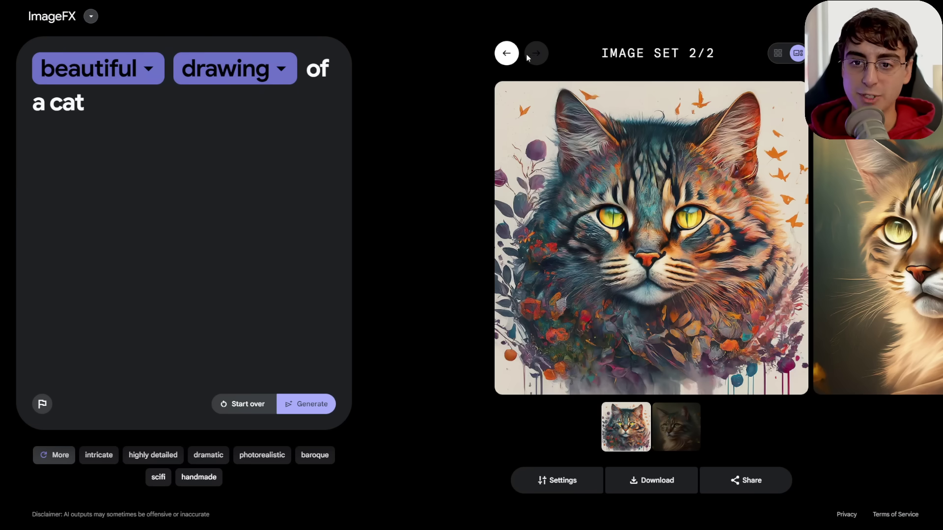
{"action": "left_click", "coordinate": [676, 427]}
{"action": "left_click", "coordinate": [635, 428]}
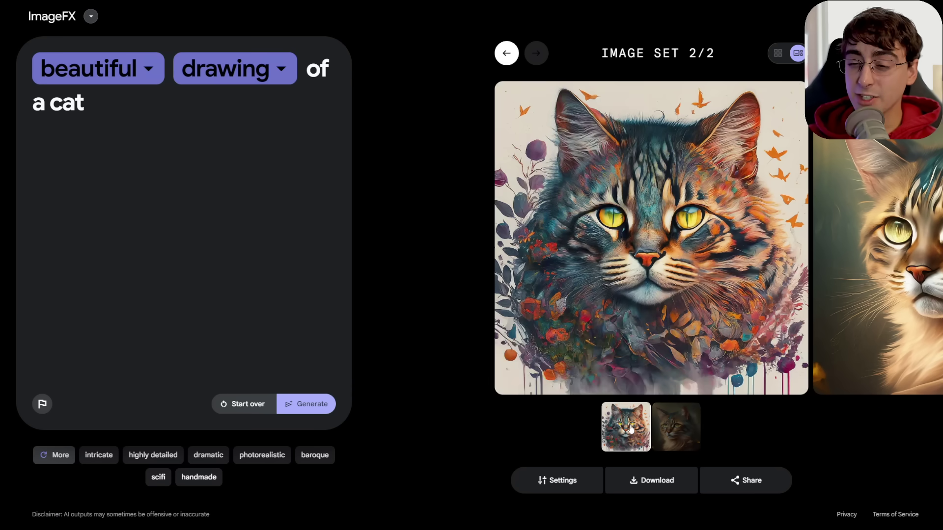
{"action": "mouse_move", "coordinate": [662, 391]}
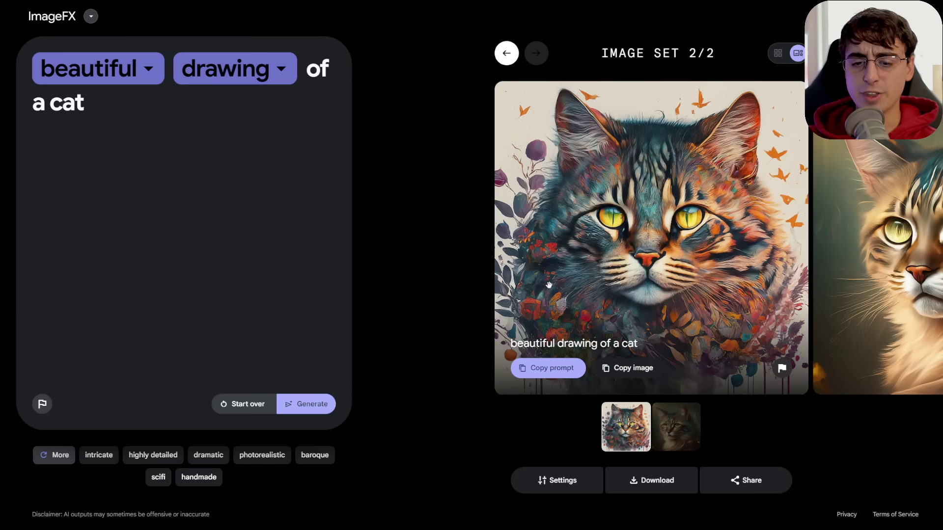
{"action": "scroll", "coordinate": [673, 353], "scroll_direction": "right", "scroll_amount": 2}
{"action": "scroll", "coordinate": [672, 354], "scroll_direction": "left", "scroll_amount": 2}
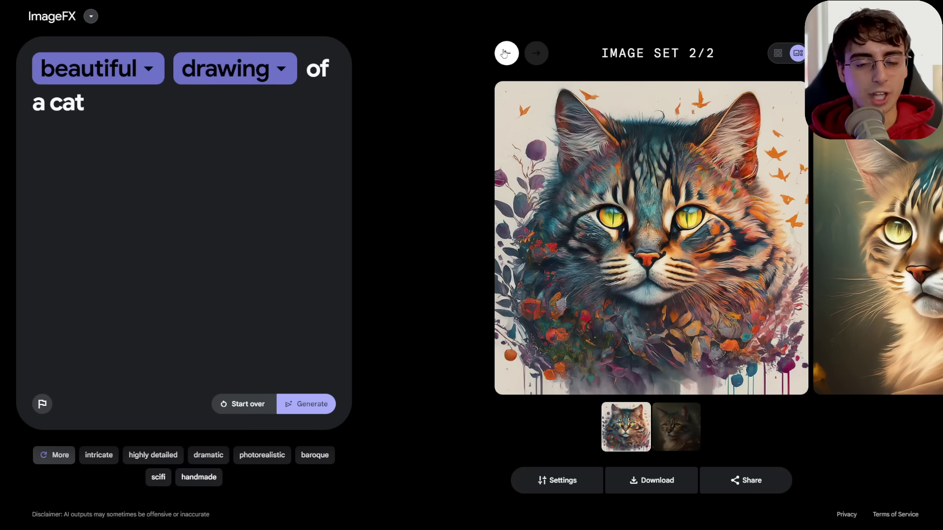
{"action": "left_click", "coordinate": [149, 72]}
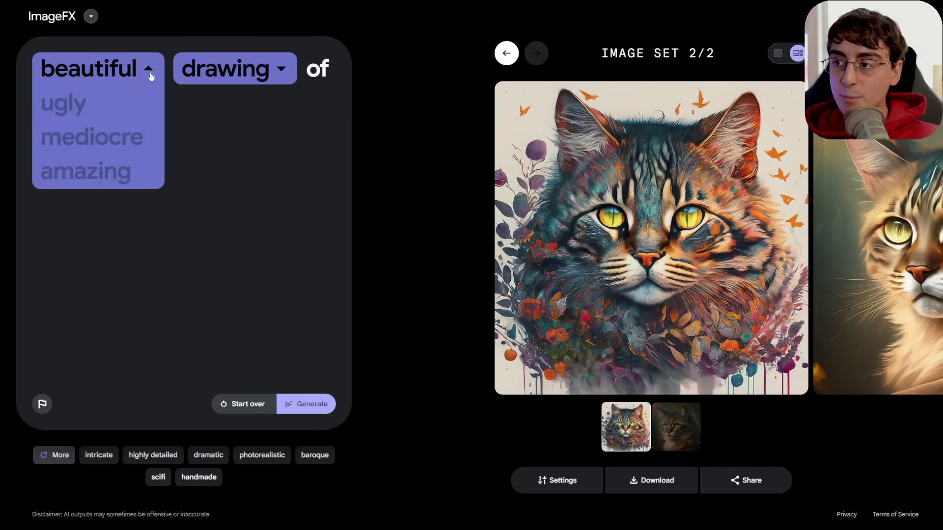
Try 'ugly', then 'amazing' as the prompt's adjective, generating images for each
{"action": "left_click", "coordinate": [105, 101]}
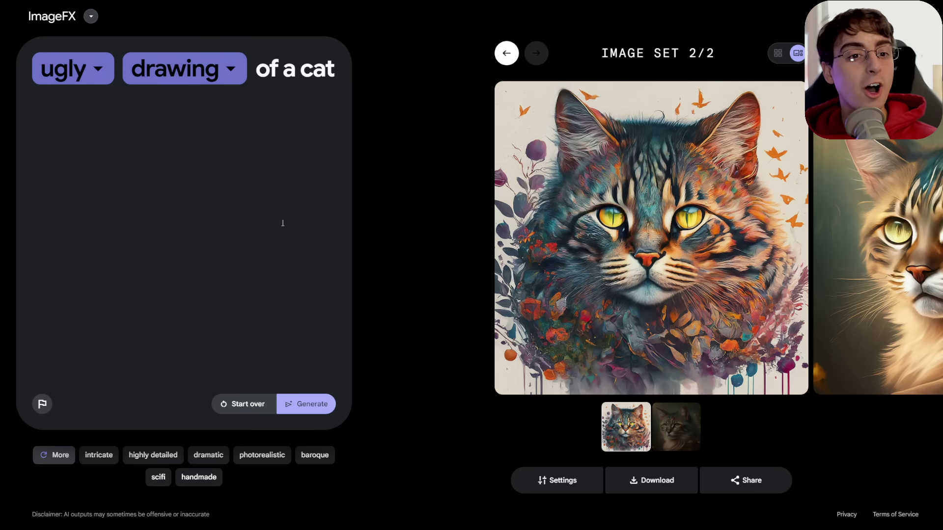
{"action": "left_click", "coordinate": [304, 407]}
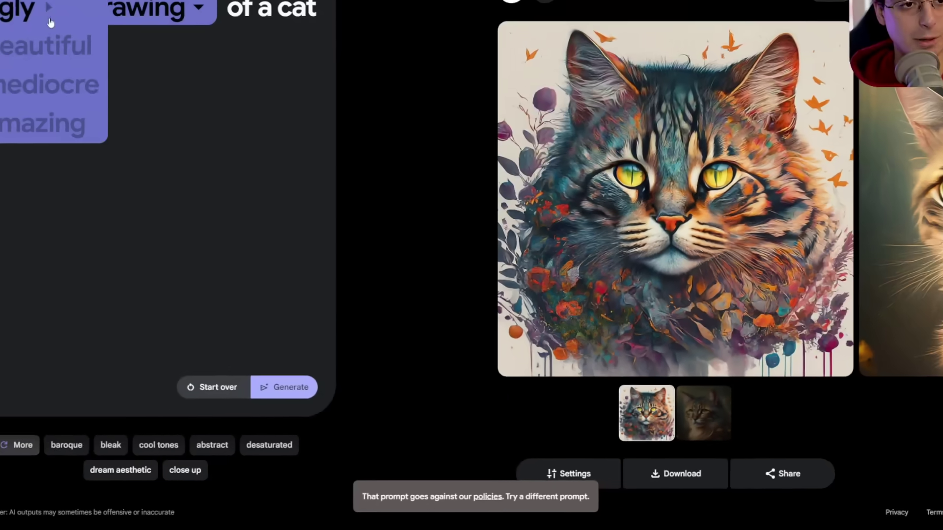
{"action": "left_click", "coordinate": [59, 89]}
{"action": "left_click", "coordinate": [126, 71]}
{"action": "left_click", "coordinate": [139, 164]}
{"action": "left_click", "coordinate": [306, 404]}
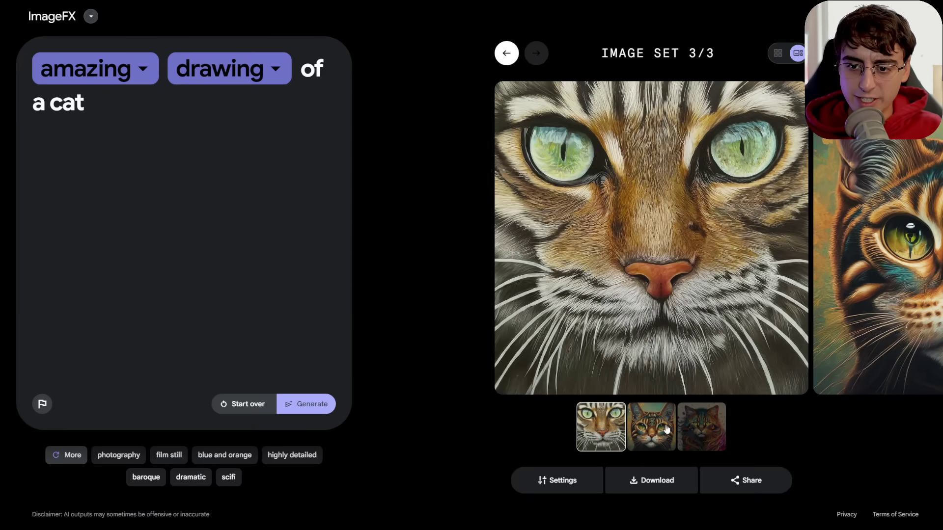
Compare the first, second and colourful third drawings of the amazing cat set
{"action": "left_click", "coordinate": [666, 429]}
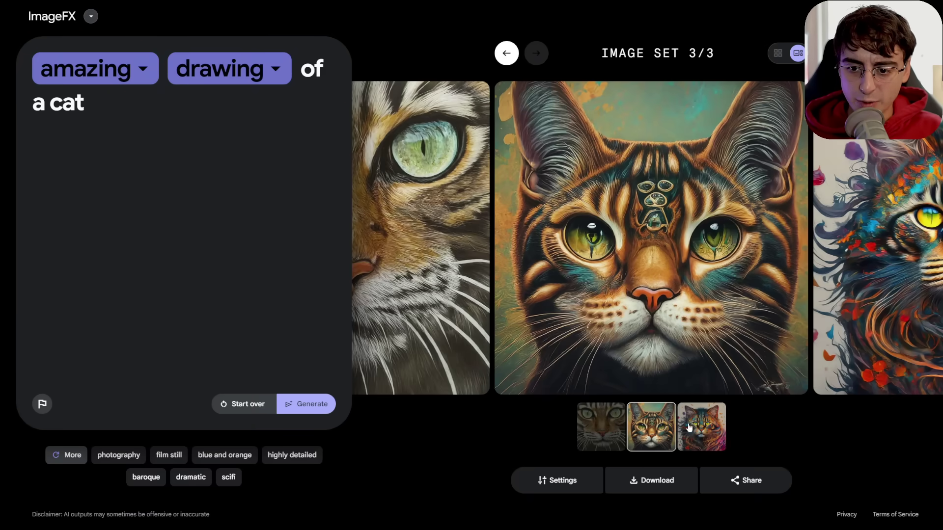
{"action": "left_click", "coordinate": [696, 428]}
{"action": "left_click", "coordinate": [611, 431]}
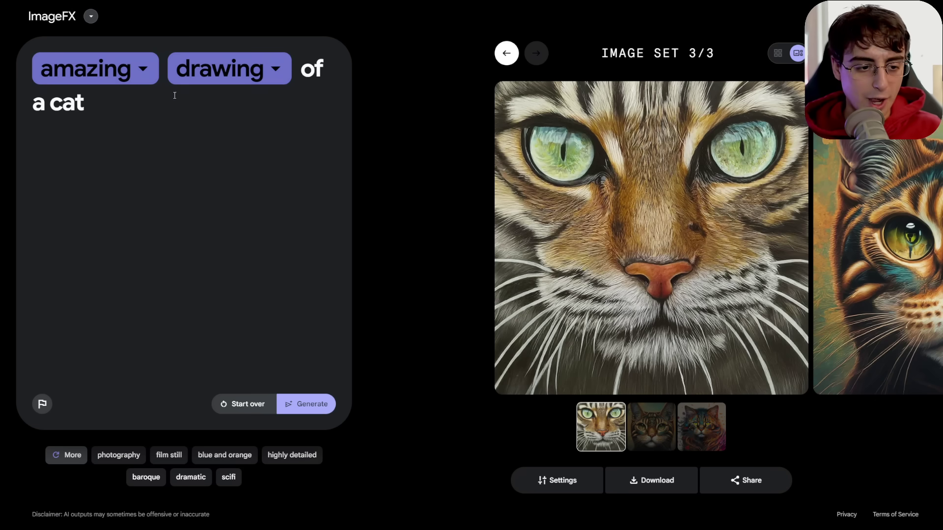
{"action": "mouse_move", "coordinate": [708, 346]}
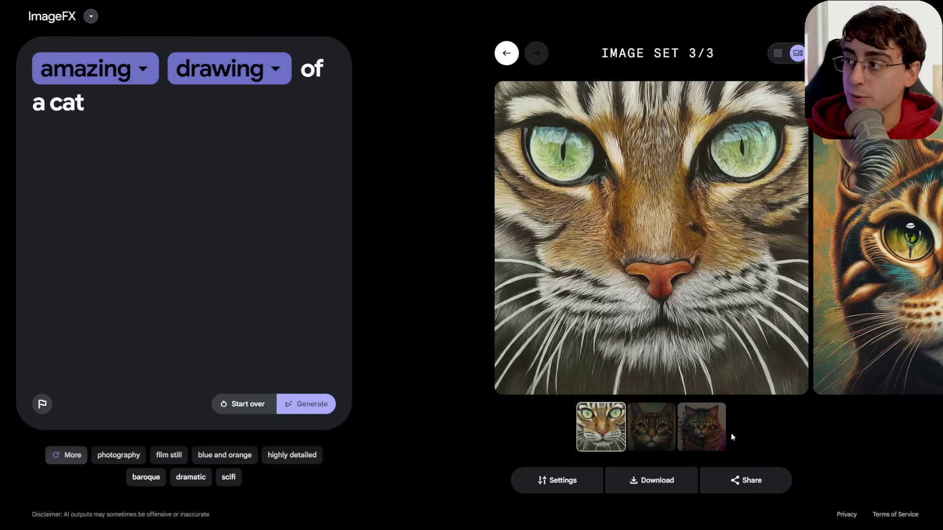
{"action": "left_click", "coordinate": [703, 430]}
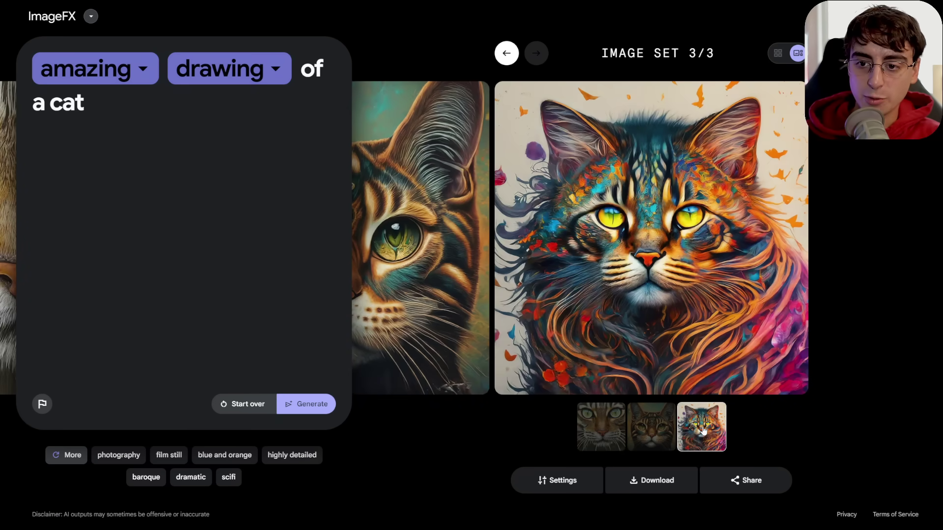
{"action": "left_click", "coordinate": [620, 431]}
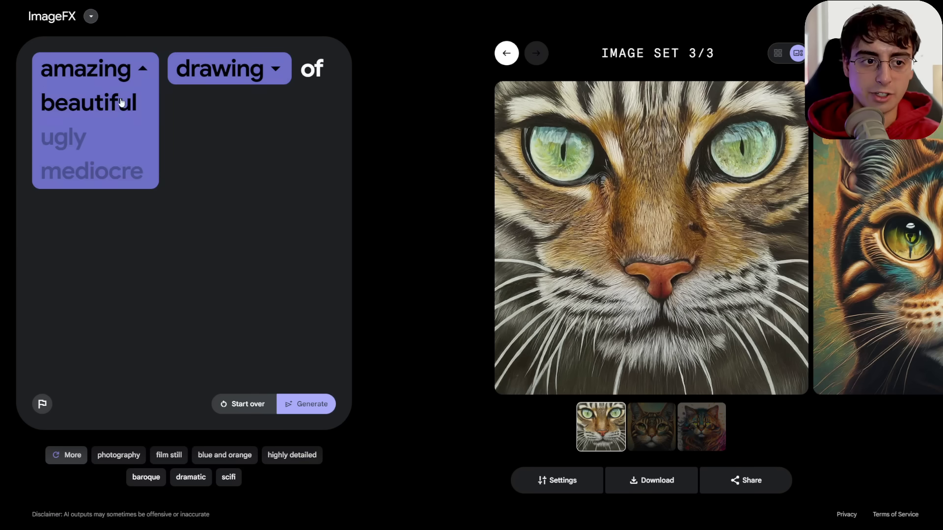
Switch 'drawing' back to 'photo' and generate 'amazing photo of a cat'
{"action": "mouse_move", "coordinate": [256, 80]}
{"action": "left_click", "coordinate": [231, 103]}
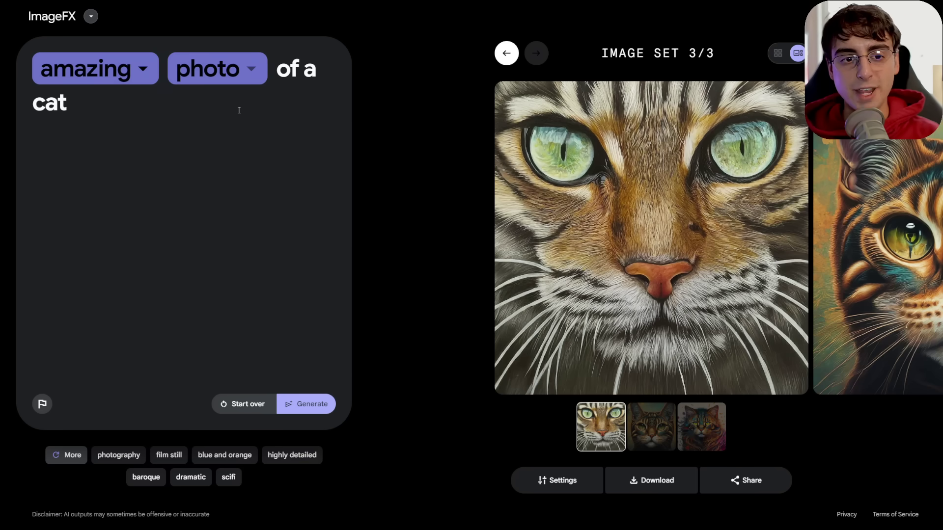
{"action": "left_click", "coordinate": [309, 404]}
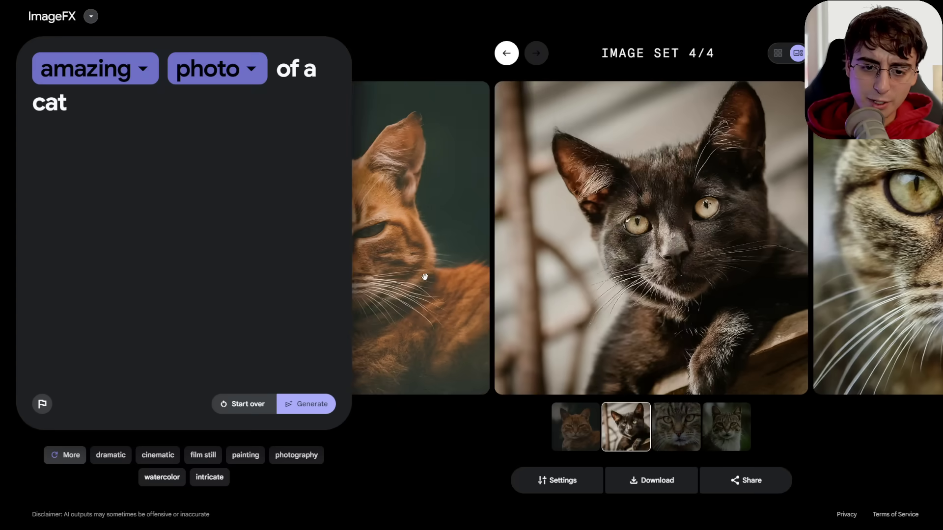
View the orange, black, third and tabby cat photos of set 4
{"action": "left_click", "coordinate": [425, 276]}
{"action": "left_click", "coordinate": [906, 246]}
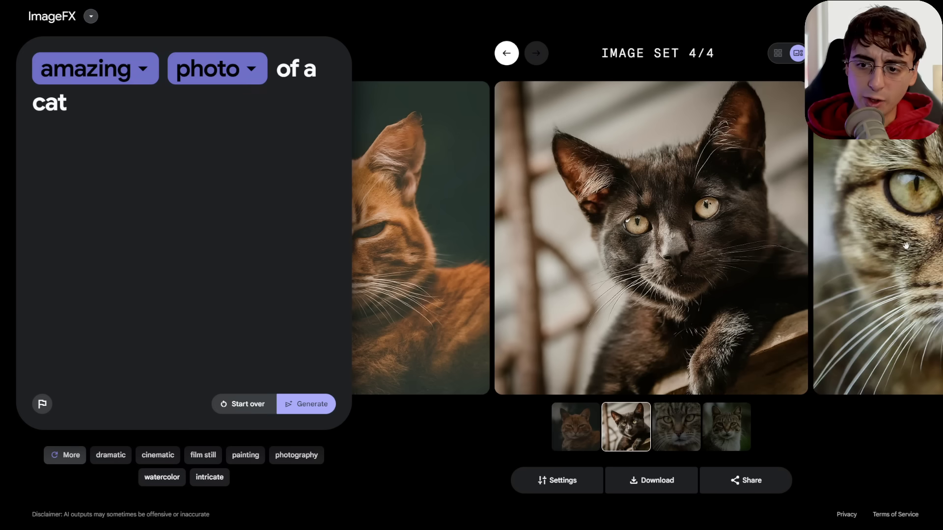
{"action": "left_click", "coordinate": [858, 248]}
{"action": "left_click", "coordinate": [844, 249]}
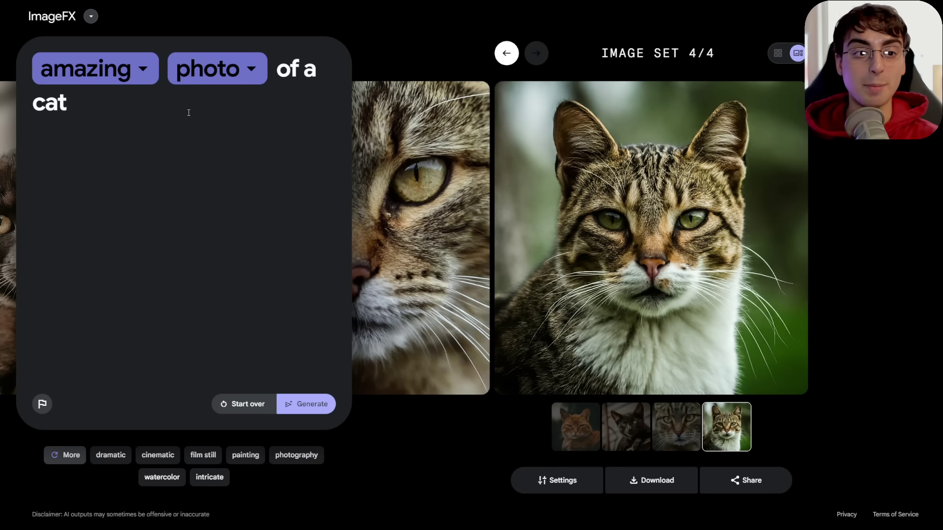
Delete 'of a cat' and 'photo', leaving only 'amazing' in the prompt
{"action": "left_click_drag", "start_coordinate": [189, 113], "coordinate": [170, 66]}
{"action": "key", "text": "BackSpace"}
{"action": "key", "text": "BackSpace"}
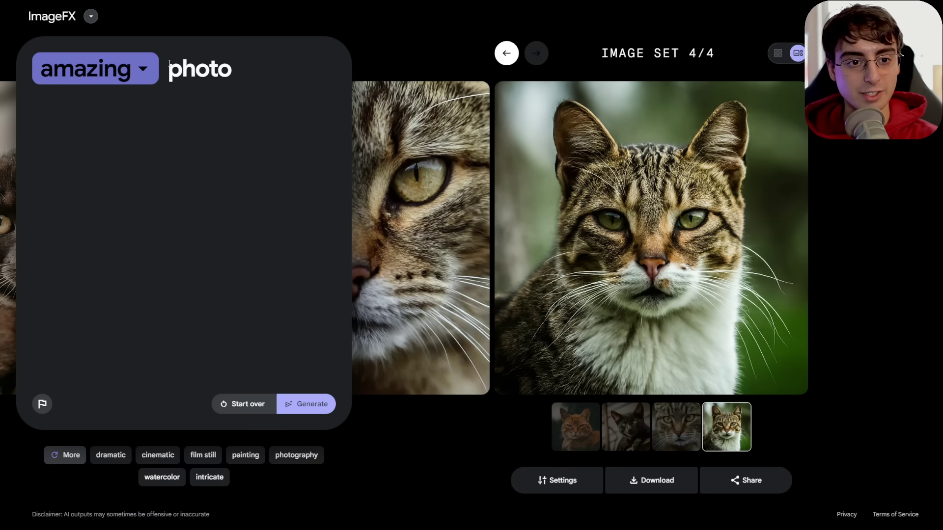
{"action": "key", "text": "BackSpace"}
{"action": "key", "text": "BackSpace"}
{"action": "key", "text": "BackSpace"}
{"action": "key", "text": "BackSpace"}
{"action": "key", "text": "BackSpace"}
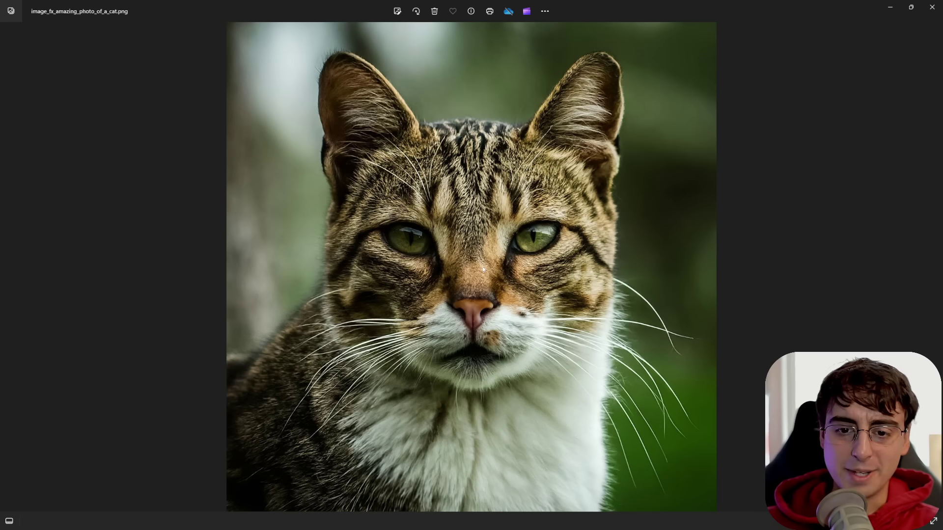
{"action": "scroll", "coordinate": [482, 274], "scroll_direction": "up", "scroll_amount": 5}
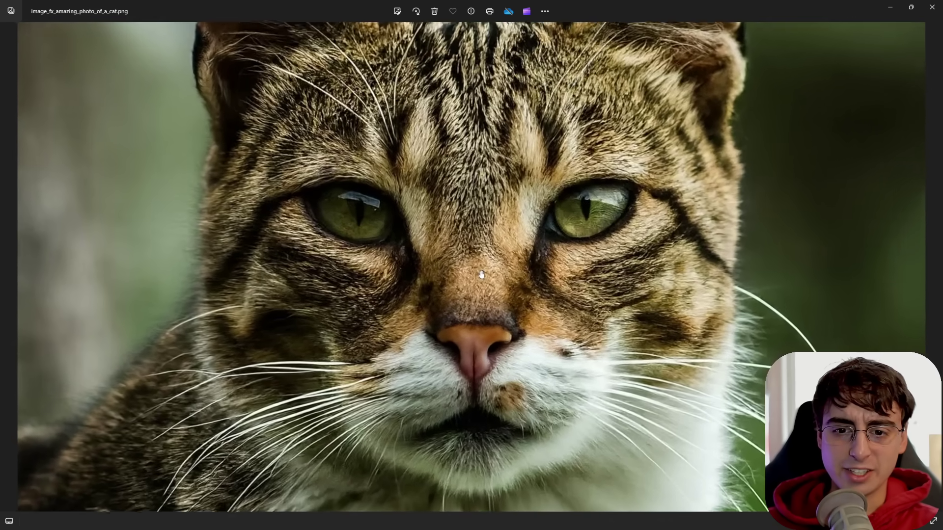
Zoom and pan around the tabby portrait, inspecting its nose, chin, eyes and ears
{"action": "scroll", "coordinate": [482, 274], "scroll_direction": "up", "scroll_amount": 1}
{"action": "left_click_drag", "start_coordinate": [482, 274], "coordinate": [841, 230]}
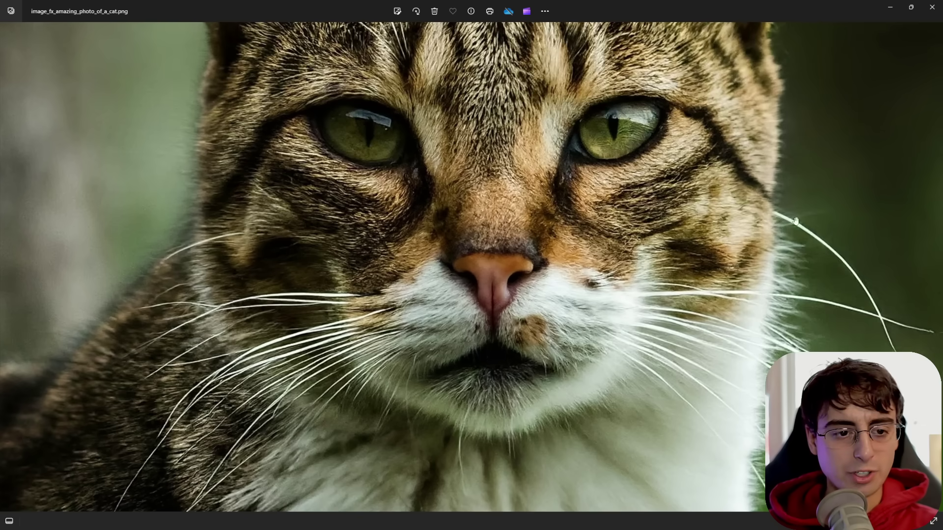
{"action": "scroll", "coordinate": [480, 338], "scroll_direction": "down", "scroll_amount": 6}
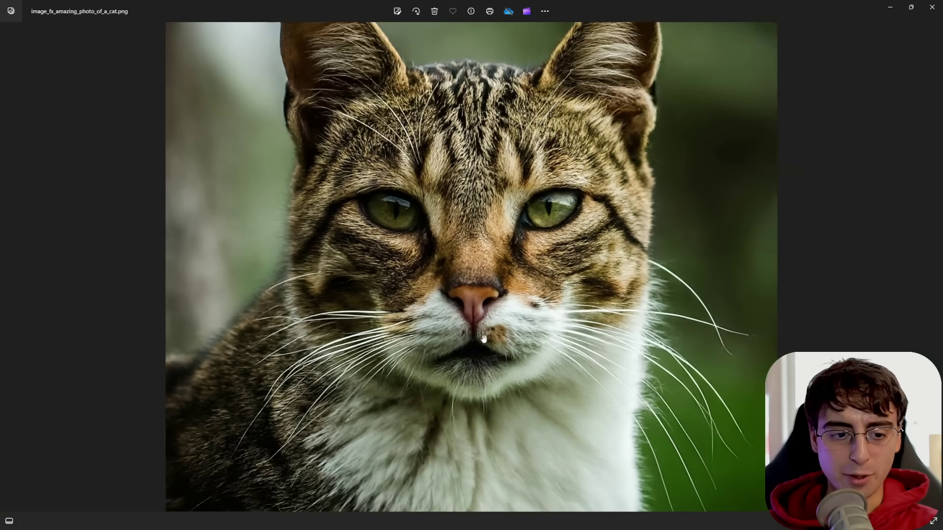
{"action": "scroll", "coordinate": [481, 337], "scroll_direction": "up", "scroll_amount": 3}
{"action": "left_click_drag", "start_coordinate": [536, 379], "coordinate": [534, 393]}
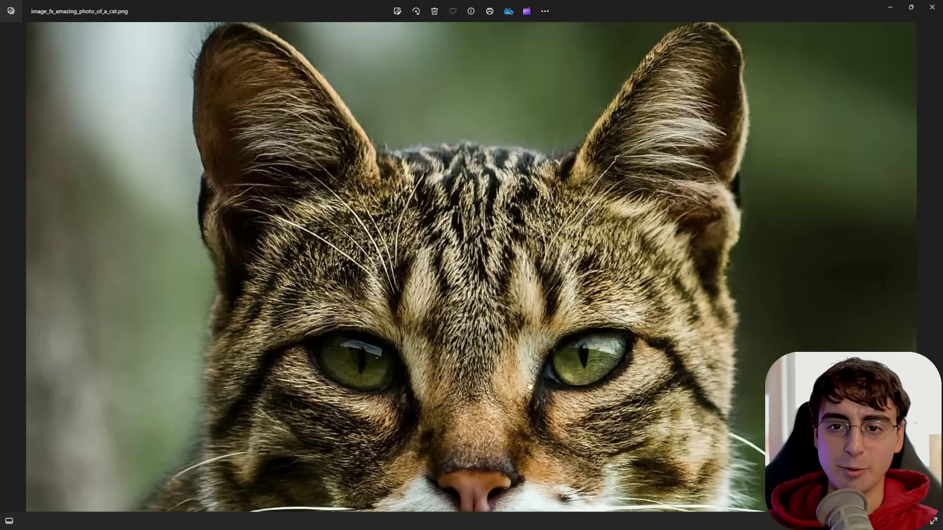
{"action": "scroll", "coordinate": [530, 386], "scroll_direction": "down", "scroll_amount": 5}
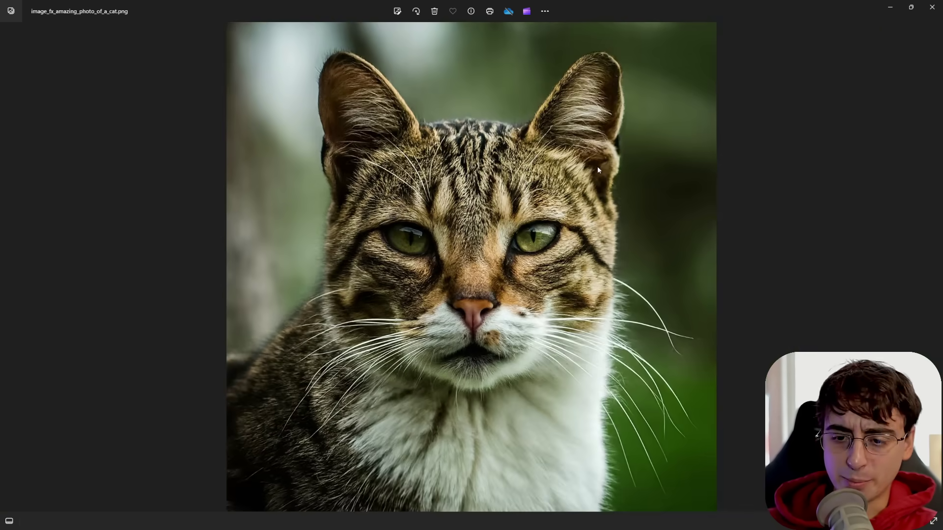
{"action": "scroll", "coordinate": [586, 234], "scroll_direction": "up", "scroll_amount": 2}
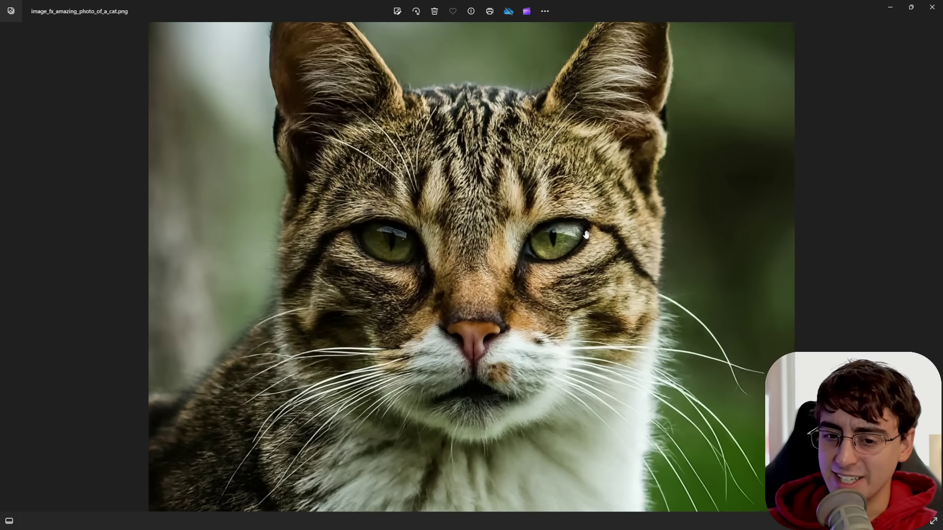
{"action": "scroll", "coordinate": [585, 235], "scroll_direction": "up", "scroll_amount": 3}
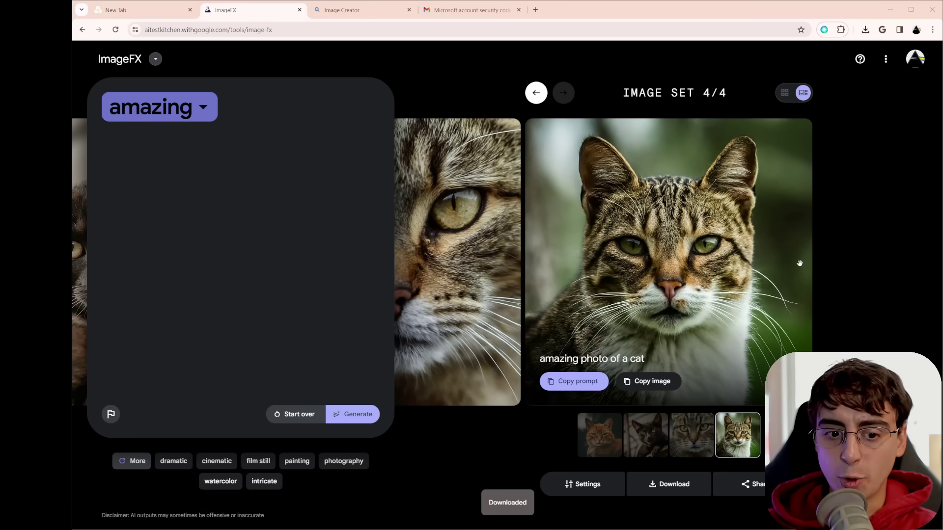
Go back to the previous set and lock seed 32630 in the generation settings
{"action": "left_click", "coordinate": [536, 93]}
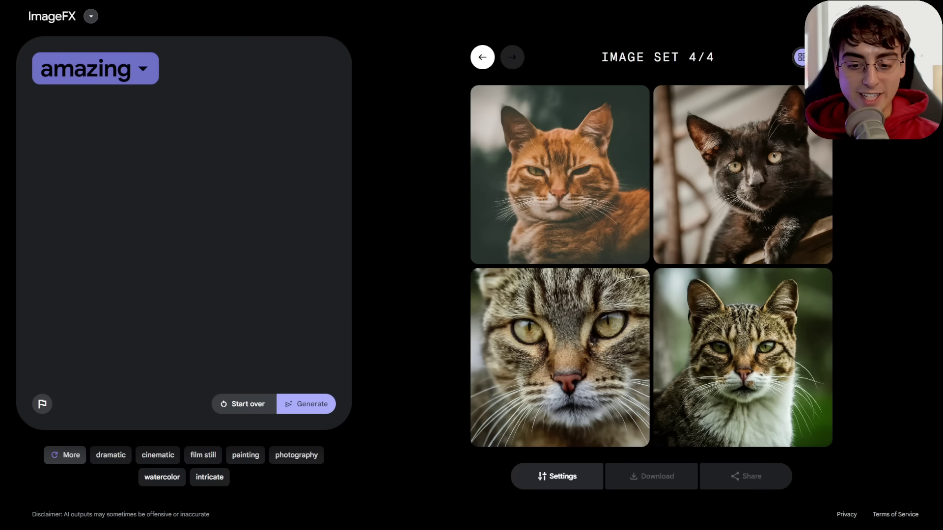
{"action": "left_click", "coordinate": [556, 476]}
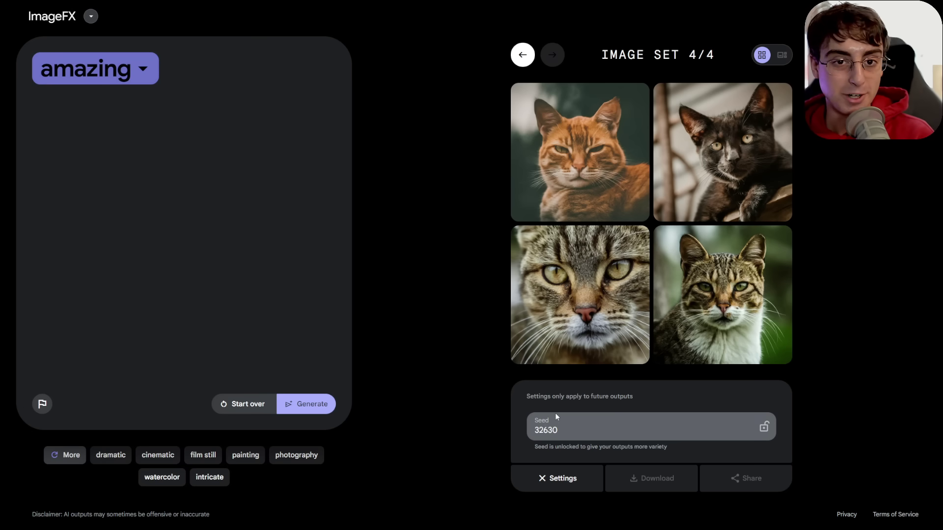
{"action": "left_click", "coordinate": [763, 430]}
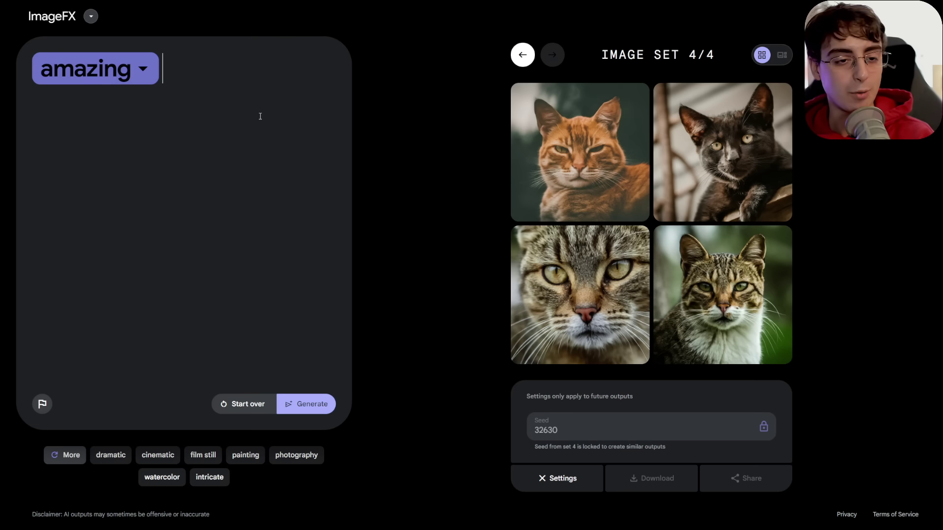
Paste the surfing tabby cat prompt, generate set 5, and enlarge its second image
{"action": "type", "text": "studio portrait of a tabby cat surfing a massive wave"}
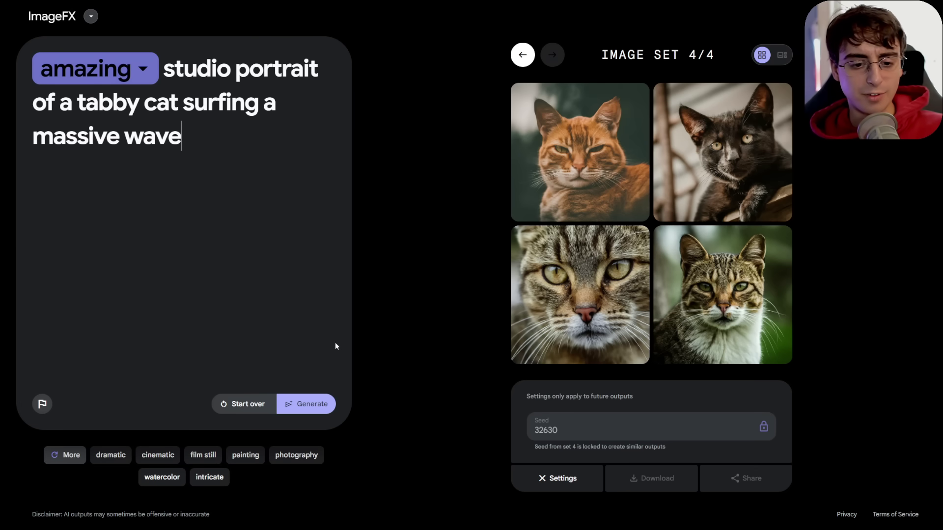
{"action": "left_click", "coordinate": [309, 410]}
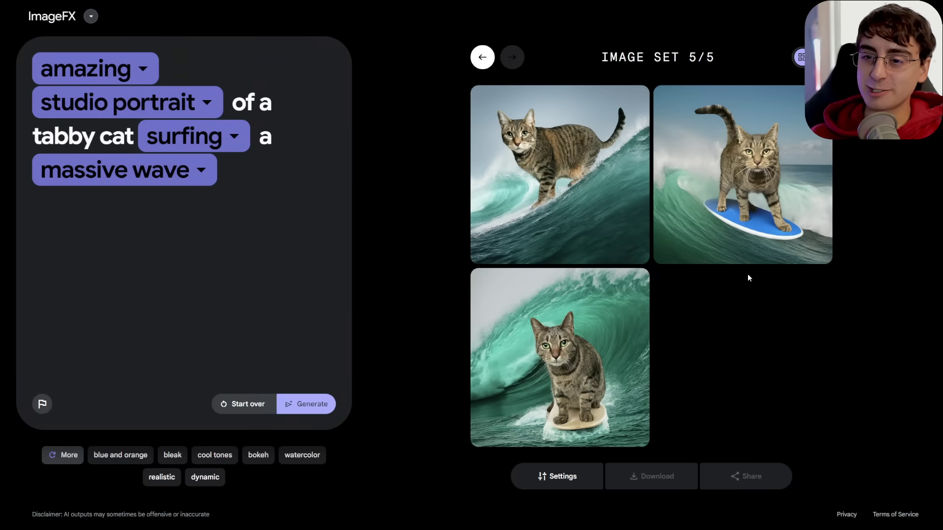
{"action": "left_click", "coordinate": [738, 180]}
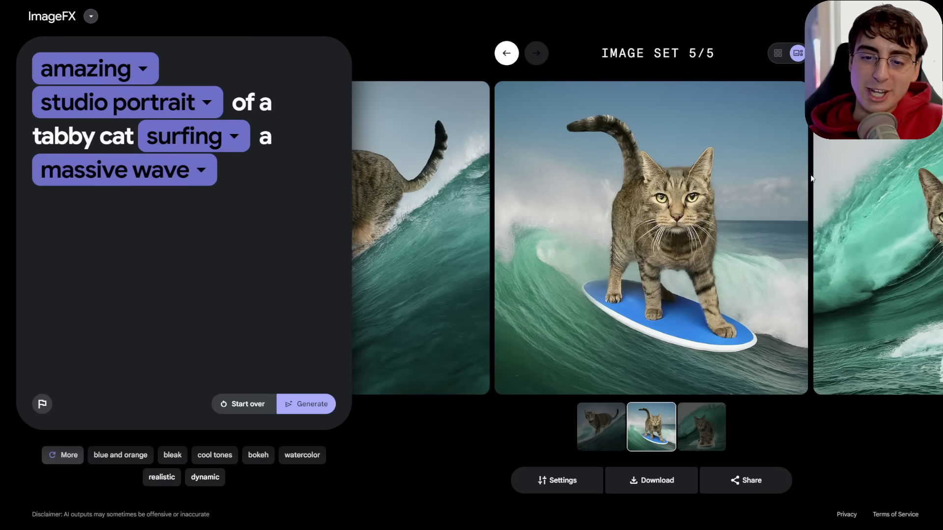
{"action": "mouse_move", "coordinate": [797, 175]}
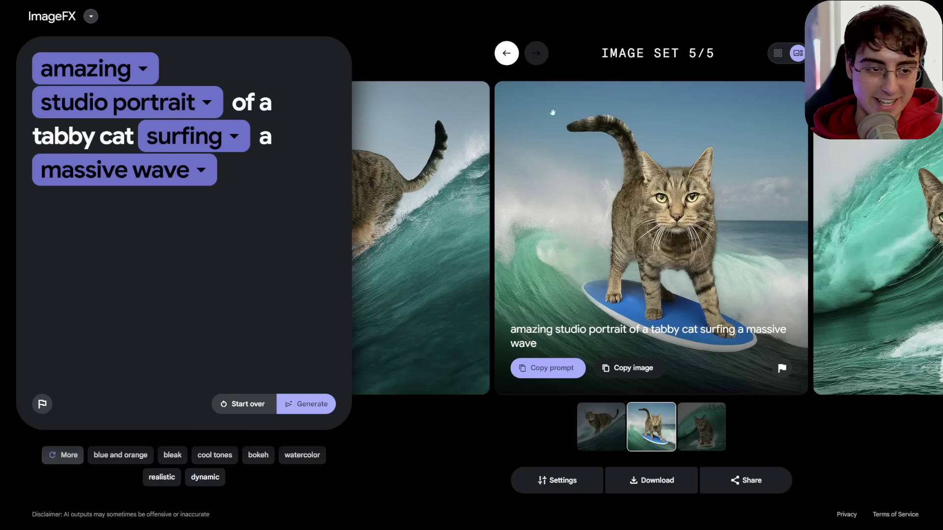
Replace 'studio portrait' with 'landscape photography' and generate again
{"action": "left_click", "coordinate": [201, 109]}
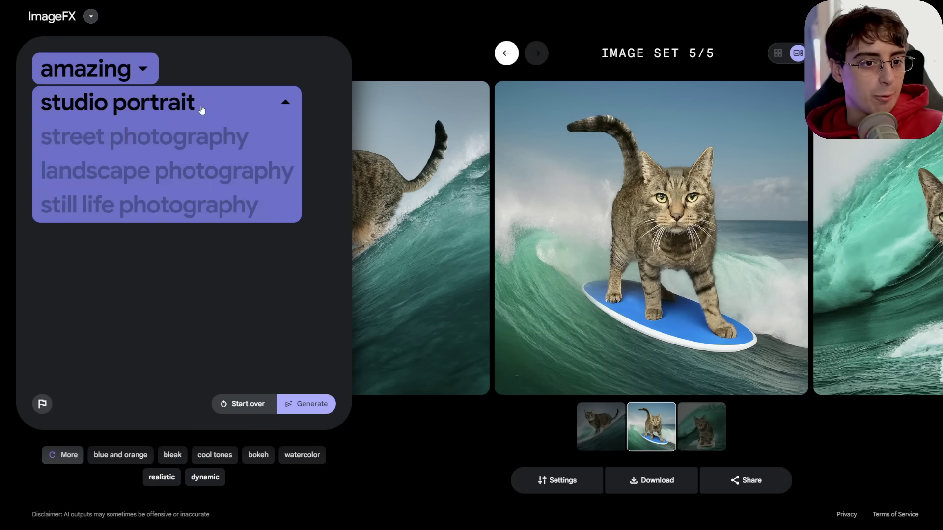
{"action": "left_click", "coordinate": [195, 175]}
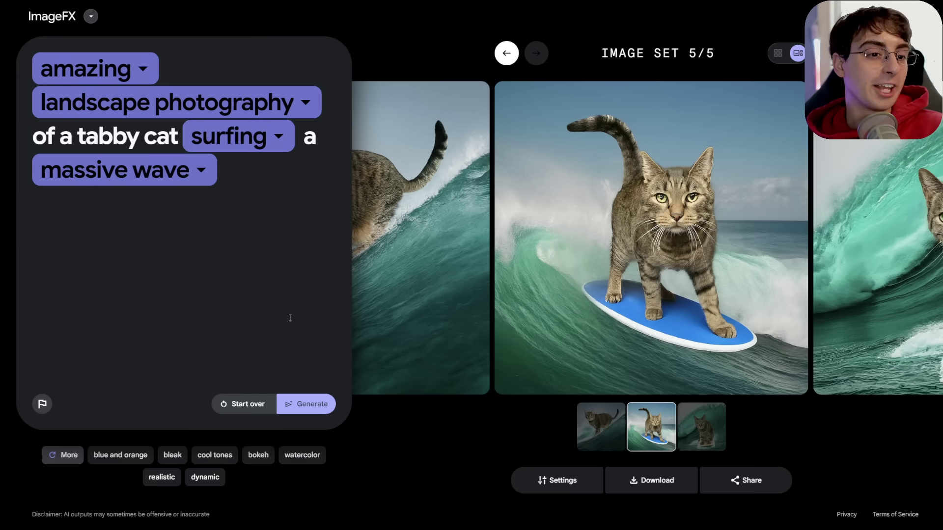
{"action": "left_click", "coordinate": [312, 407]}
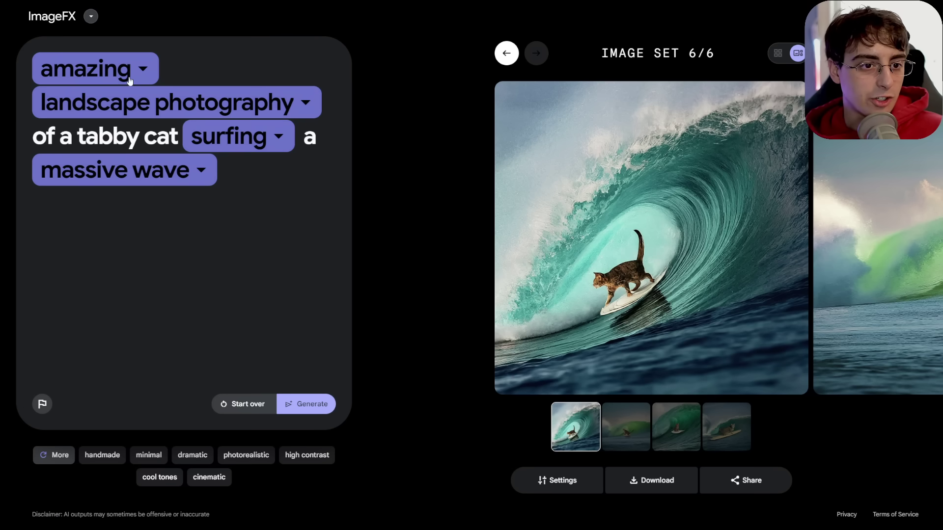
Browse the set 6 surfing cat images, leaving the 'massive wave' term unchanged
{"action": "left_click", "coordinate": [191, 183]}
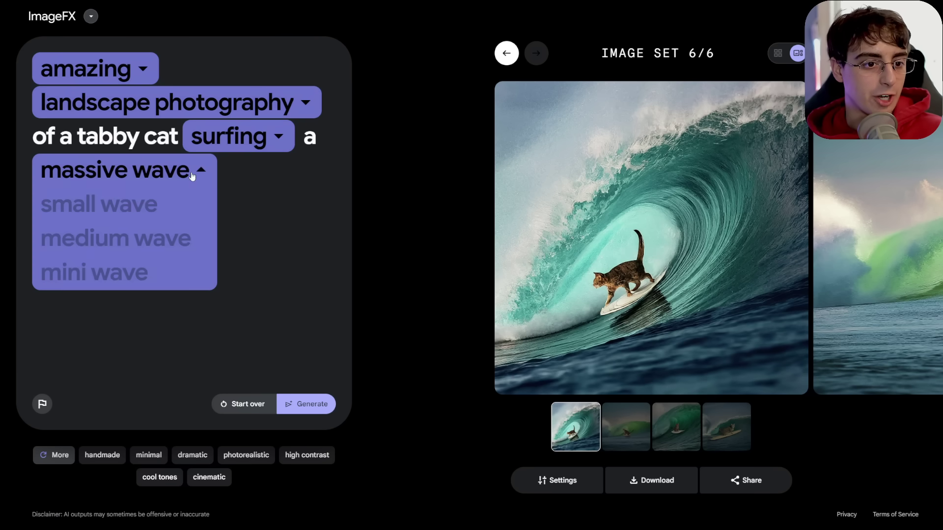
{"action": "left_click", "coordinate": [192, 176]}
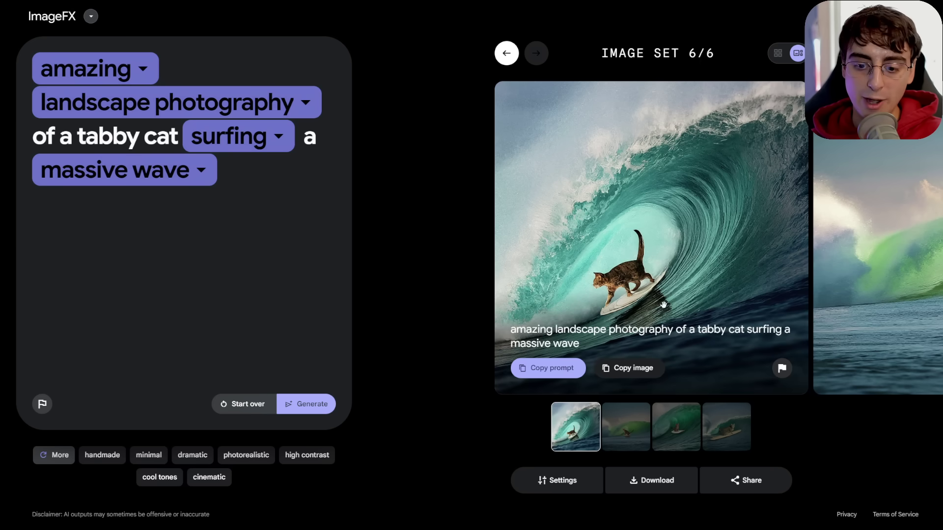
{"action": "left_click", "coordinate": [642, 423]}
{"action": "left_click", "coordinate": [678, 427]}
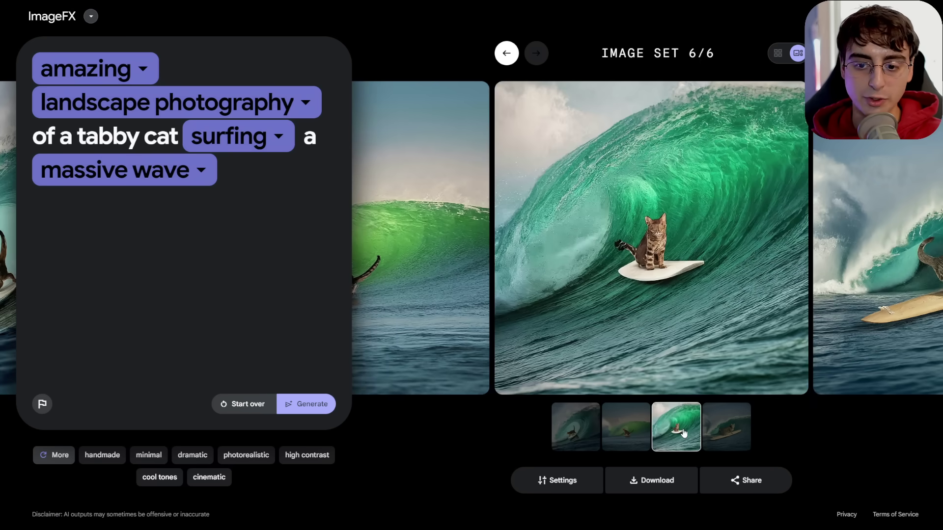
{"action": "left_click", "coordinate": [621, 423]}
{"action": "left_click", "coordinate": [683, 428]}
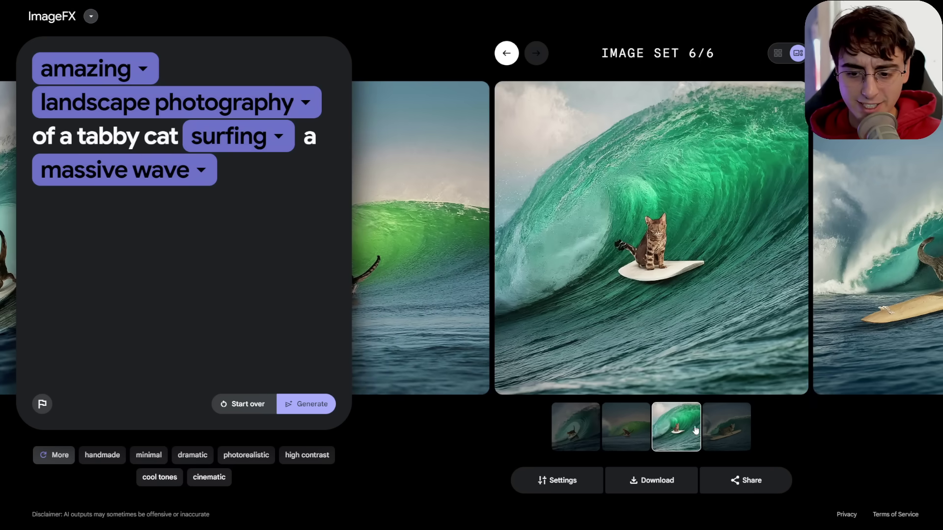
{"action": "left_click", "coordinate": [711, 429]}
{"action": "left_click", "coordinate": [678, 432]}
{"action": "left_click", "coordinate": [625, 426]}
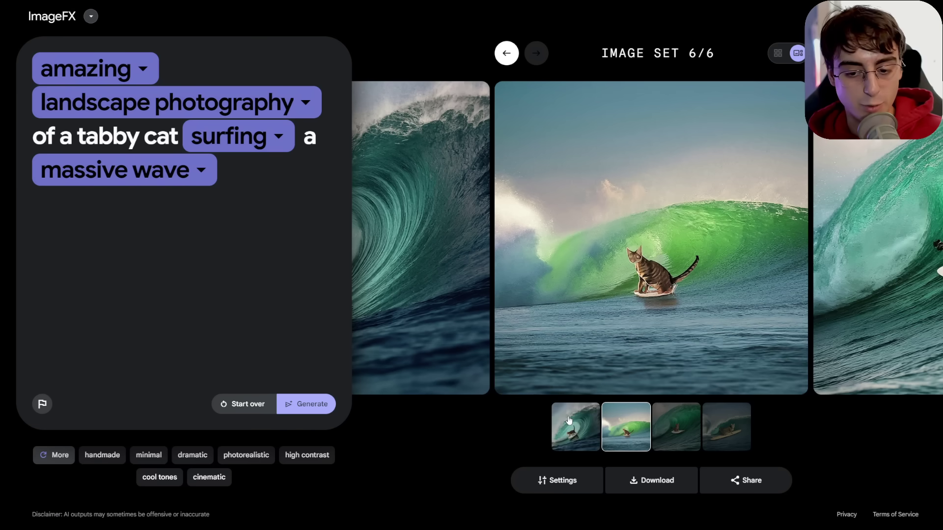
Return to the first surfing image, then make the prompt editable and start deleting 'landscape'
{"action": "left_click", "coordinate": [676, 427]}
{"action": "left_click", "coordinate": [733, 431]}
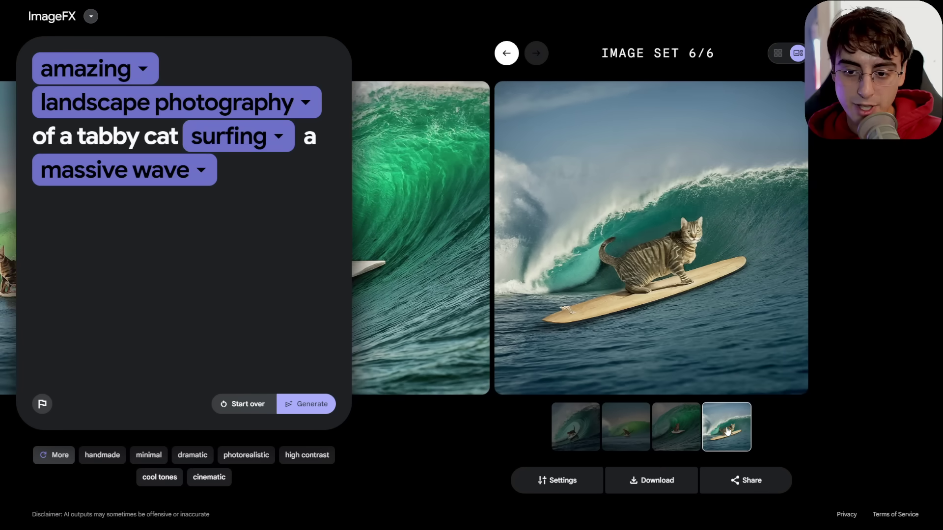
{"action": "left_click", "coordinate": [579, 432]}
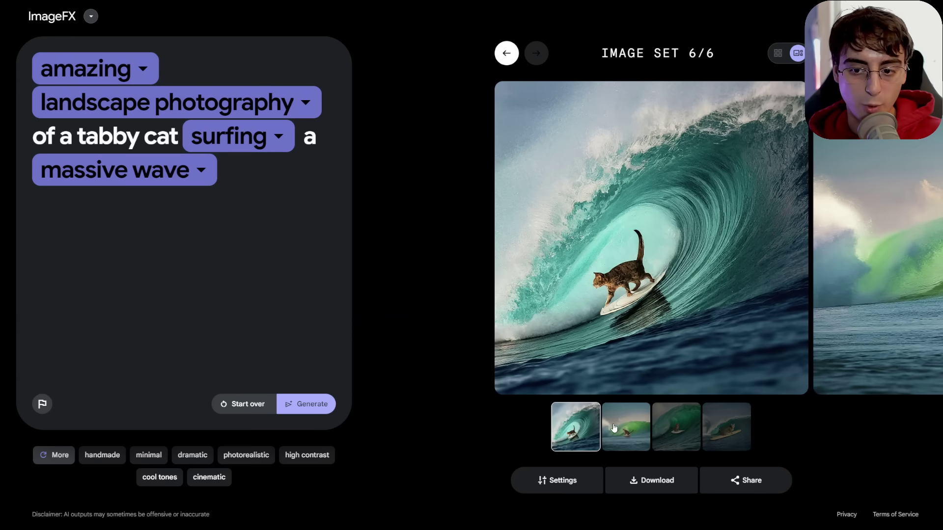
{"action": "left_click", "coordinate": [325, 102]}
{"action": "key", "text": "BackSpace"}
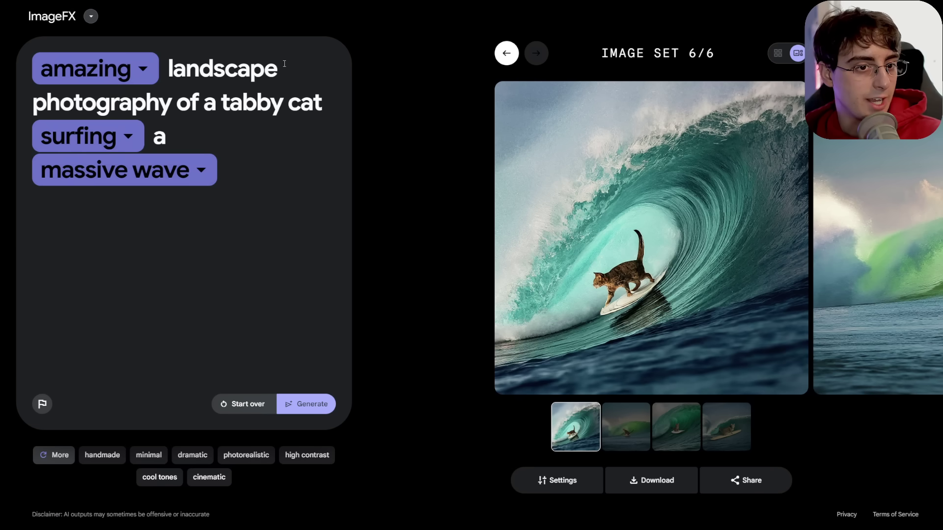
Remove 'landscape' from the prompt, generate images, and check the seed settings
{"action": "key", "text": "ctrl+BackSpace"}
{"action": "key", "text": "Return"}
{"action": "left_click", "coordinate": [550, 480]}
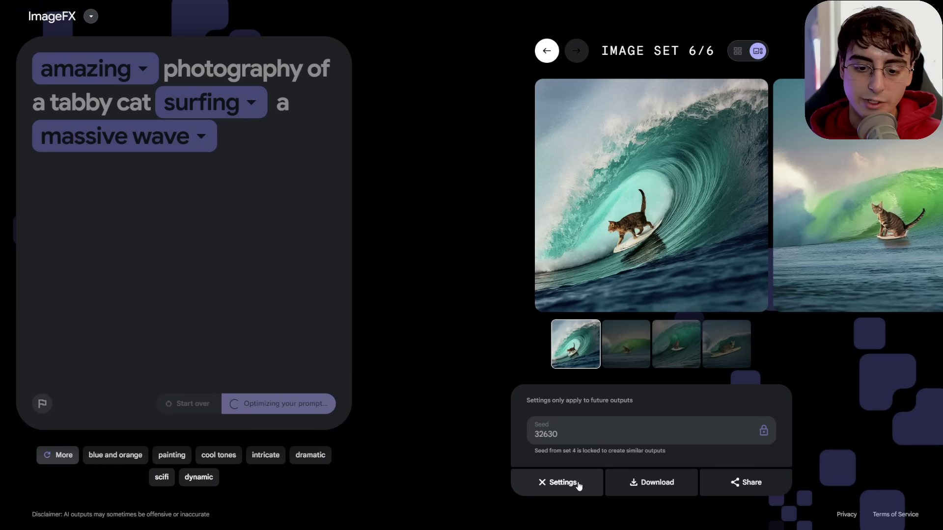
Change the wave to 'small wave', generate, and browse the four results
{"action": "left_click", "coordinate": [143, 170]}
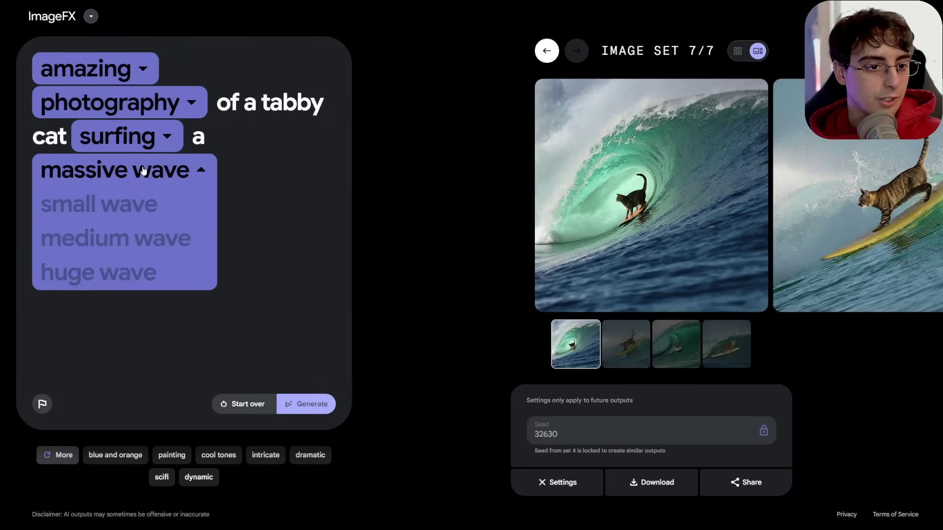
{"action": "left_click", "coordinate": [129, 212]}
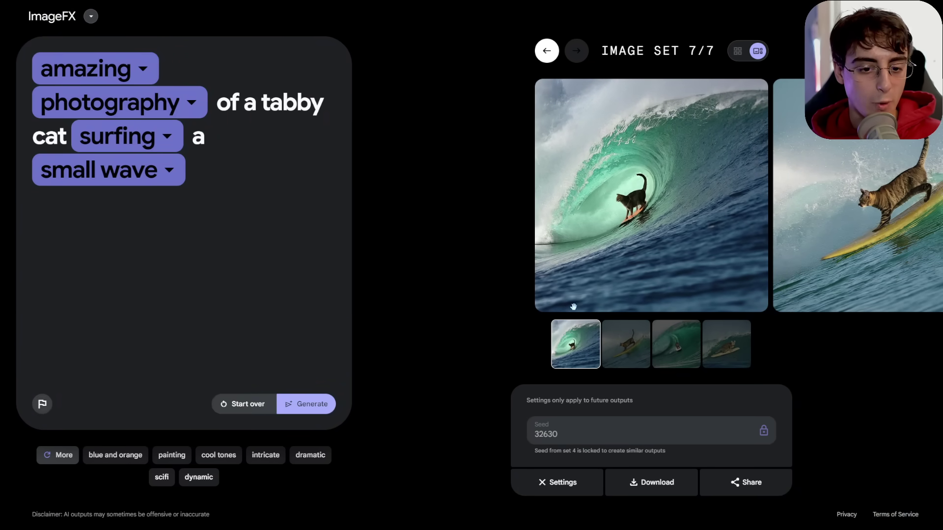
{"action": "left_click", "coordinate": [319, 410]}
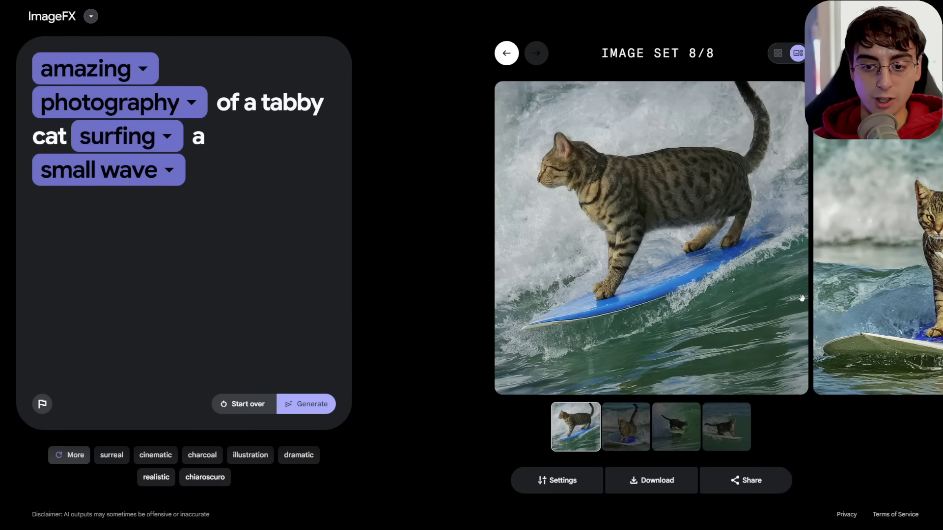
{"action": "left_click", "coordinate": [637, 434]}
{"action": "left_click", "coordinate": [680, 442]}
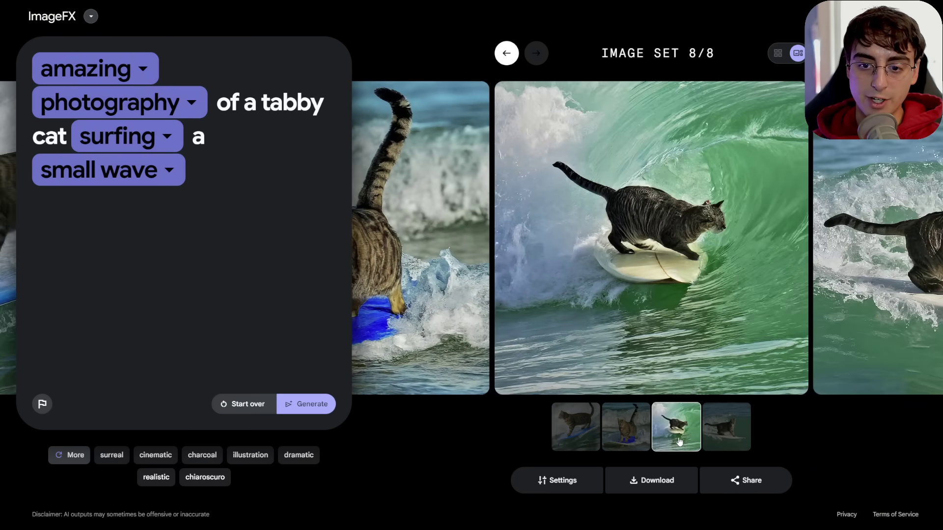
{"action": "left_click", "coordinate": [711, 437]}
{"action": "left_click", "coordinate": [575, 426]}
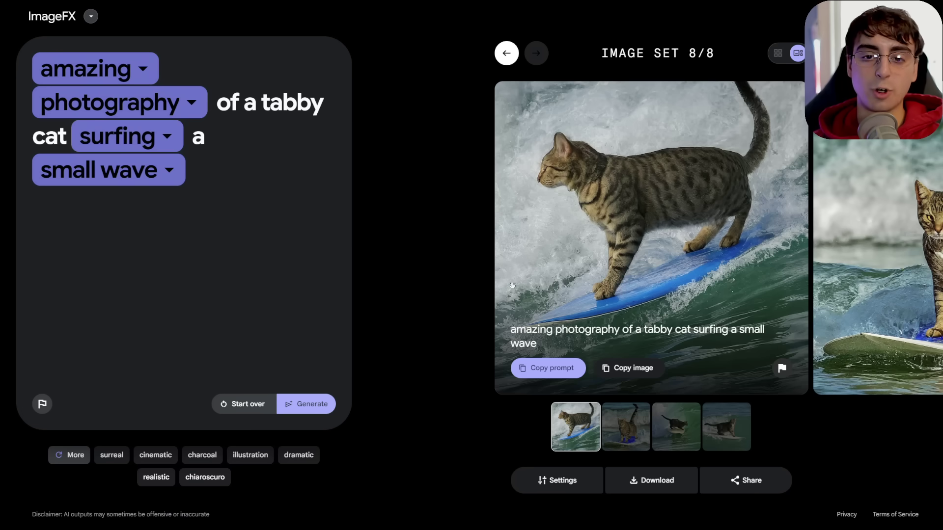
Switch the wave back to 'massive wave' and generate image set 9
{"action": "left_click", "coordinate": [162, 182]}
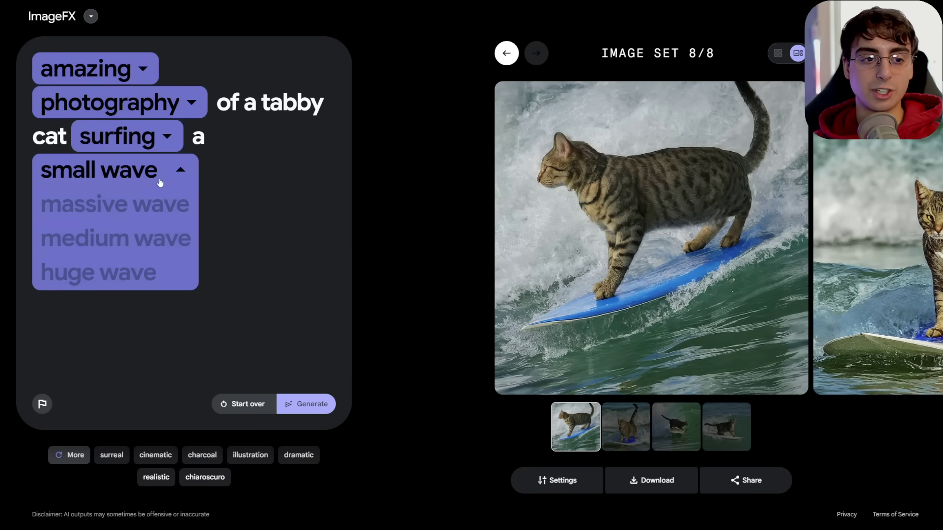
{"action": "left_click", "coordinate": [148, 215]}
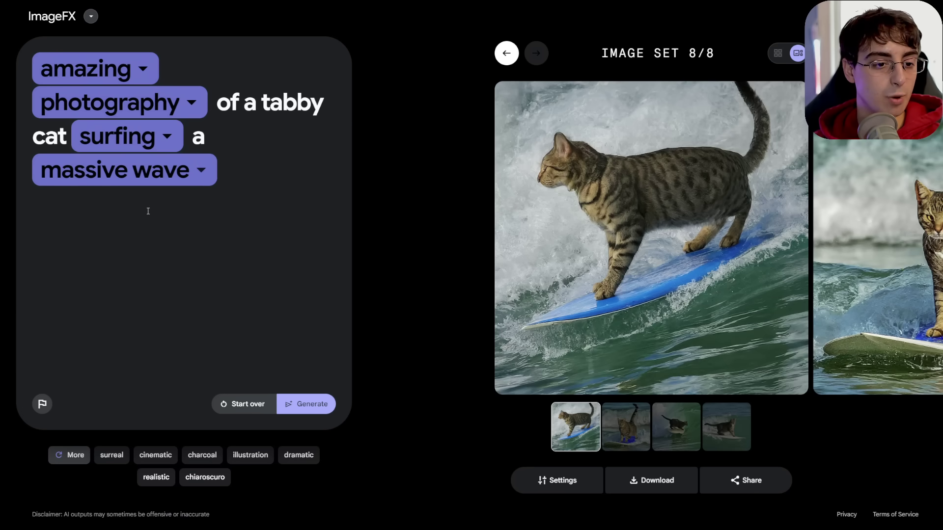
{"action": "left_click", "coordinate": [306, 403]}
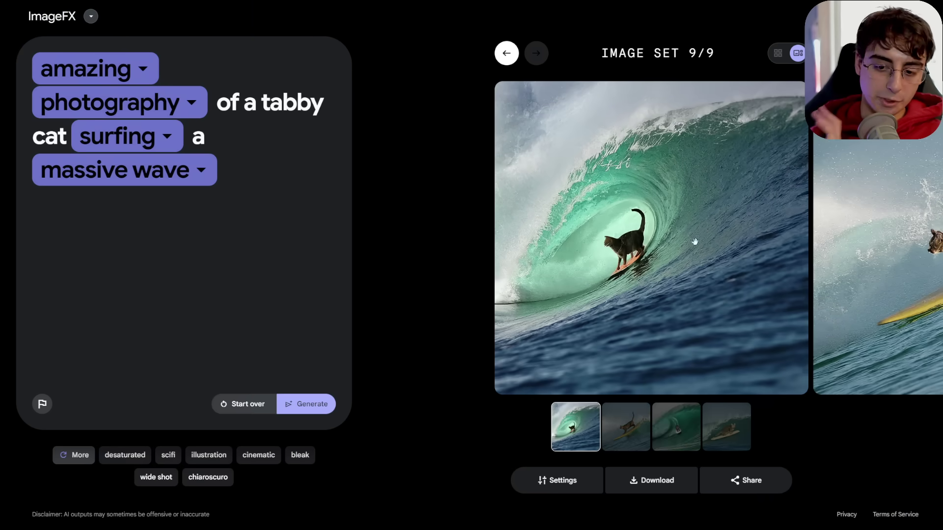
Review the massive-wave images, then replace 'tabby' with 'purple' in the prompt
{"action": "left_click", "coordinate": [645, 428]}
{"action": "left_click", "coordinate": [694, 430]}
{"action": "left_click", "coordinate": [732, 439]}
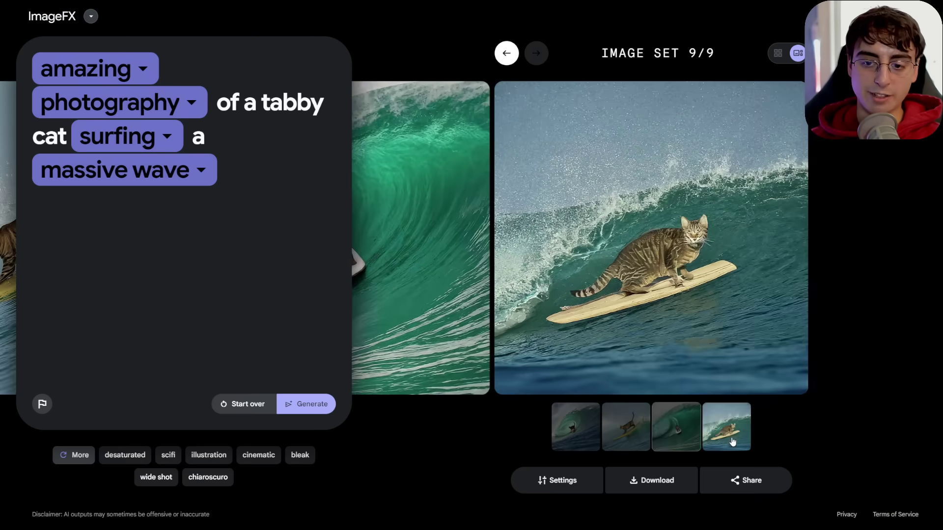
{"action": "left_click", "coordinate": [575, 427]}
{"action": "left_click_drag", "start_coordinate": [318, 112], "coordinate": [260, 109]}
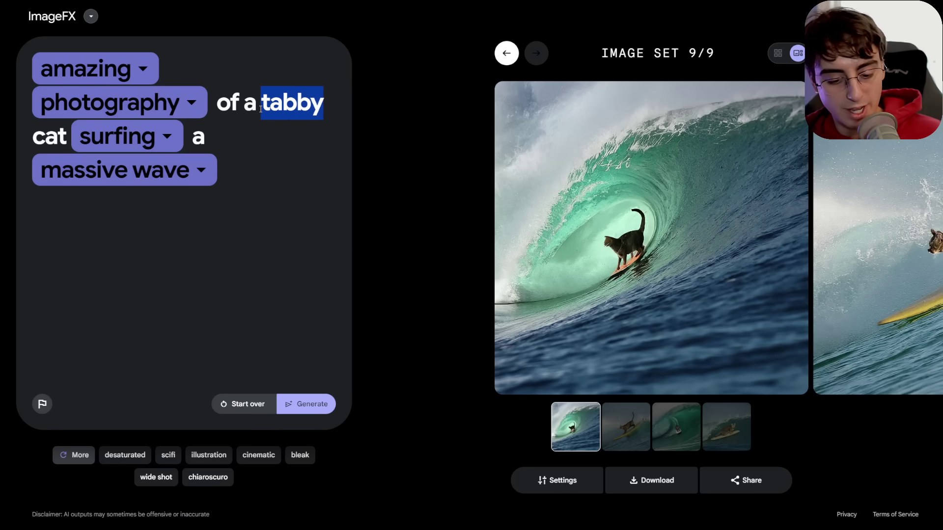
{"action": "type", "text": "purple"}
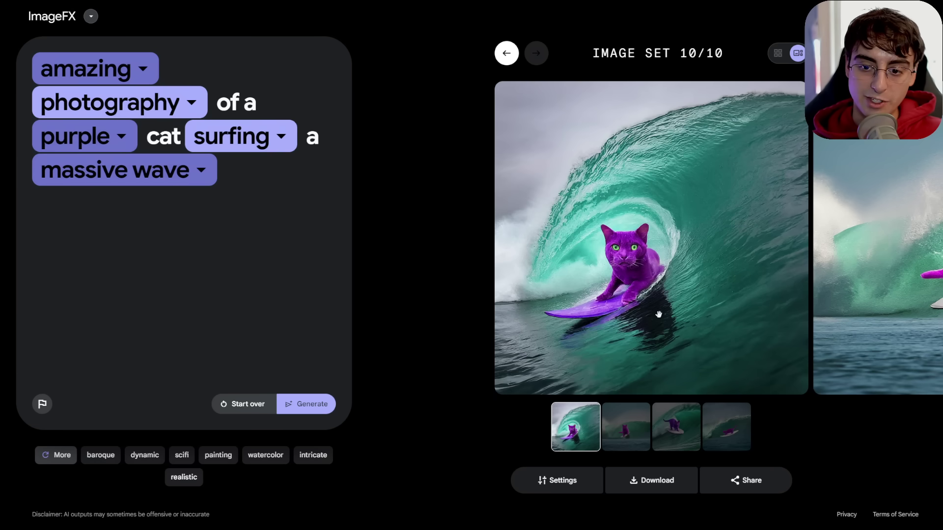
Browse the four purple cat surfing images and check the seed settings
{"action": "left_click", "coordinate": [631, 432]}
{"action": "left_click", "coordinate": [681, 437]}
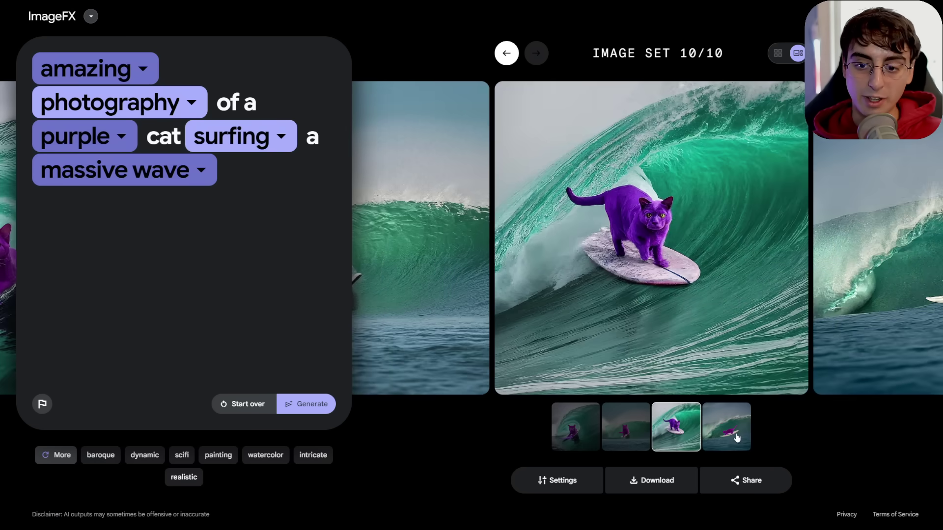
{"action": "left_click", "coordinate": [720, 445]}
{"action": "left_click", "coordinate": [587, 437]}
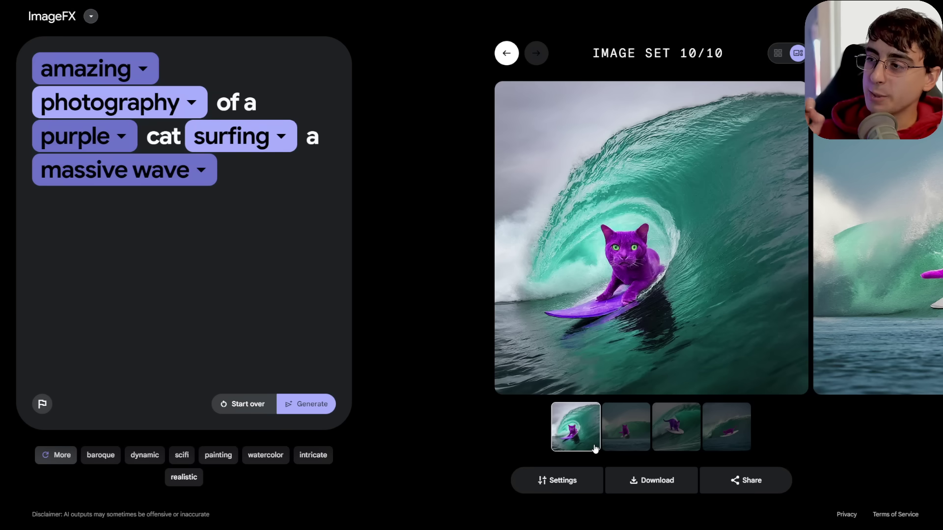
{"action": "left_click", "coordinate": [567, 484]}
{"action": "left_click", "coordinate": [411, 332]}
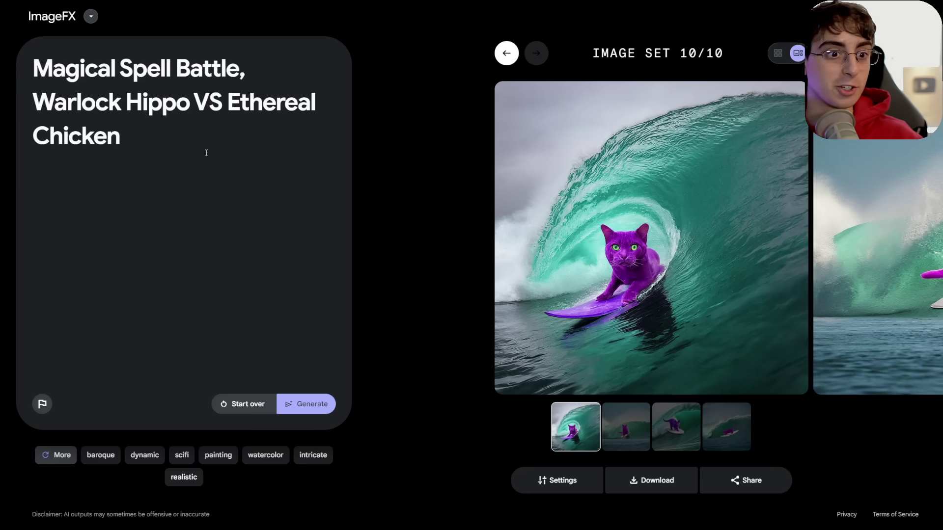
Generate the hippo/chicken prompt, then retry with 'Battle' changed to 'Encounter'
{"action": "left_click", "coordinate": [306, 403]}
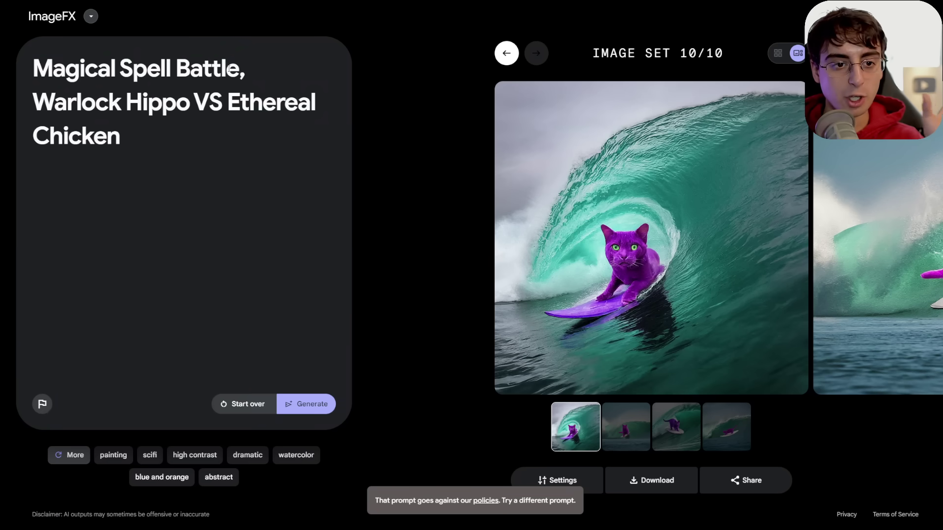
{"action": "left_click_drag", "start_coordinate": [240, 73], "coordinate": [179, 83]}
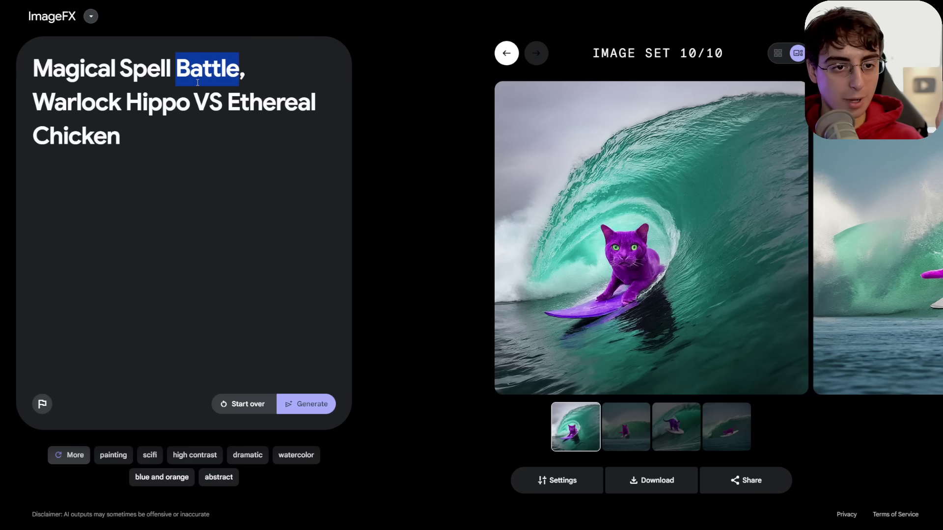
{"action": "type", "text": "Encounter"}
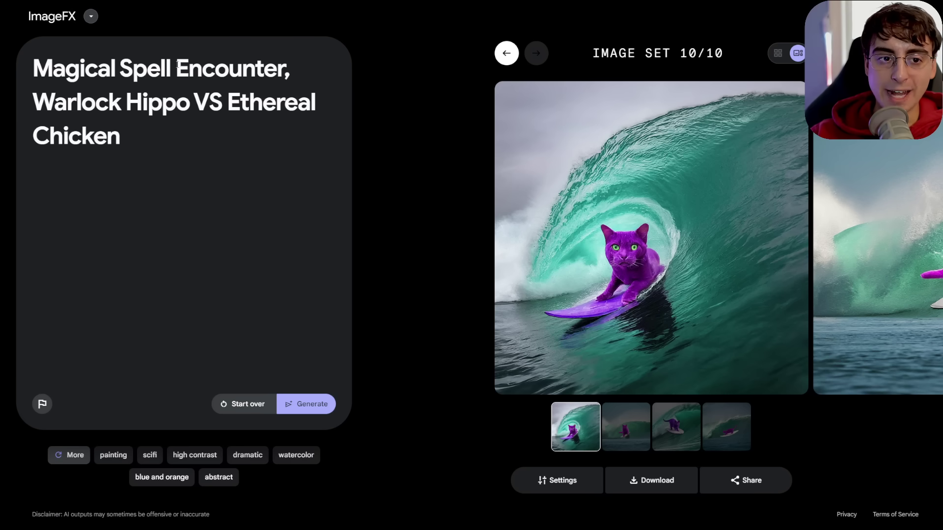
{"action": "left_click_drag", "start_coordinate": [177, 64], "coordinate": [293, 68]}
{"action": "left_click", "coordinate": [306, 403]}
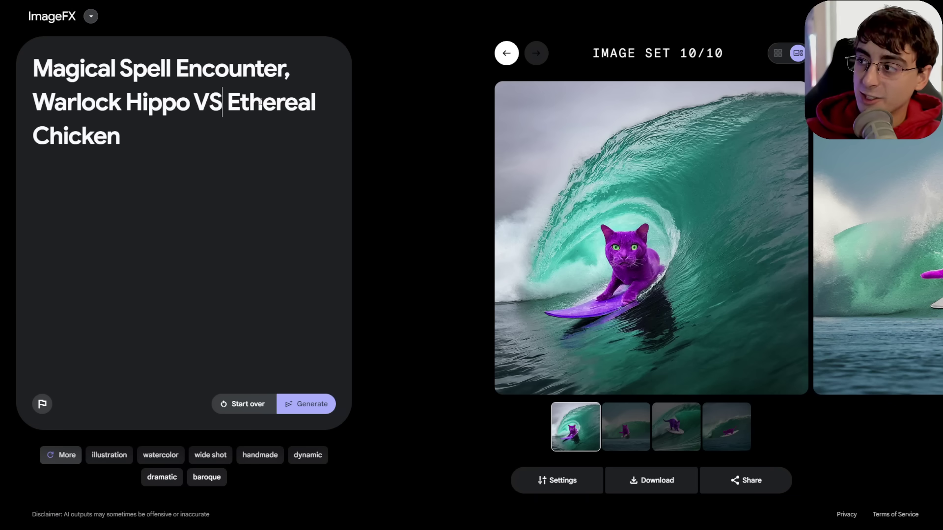
Replace 'VS' with '&' in the hippo/chicken prompt
{"action": "double_click", "coordinate": [208, 102]}
{"action": "key", "text": "BackSpace"}
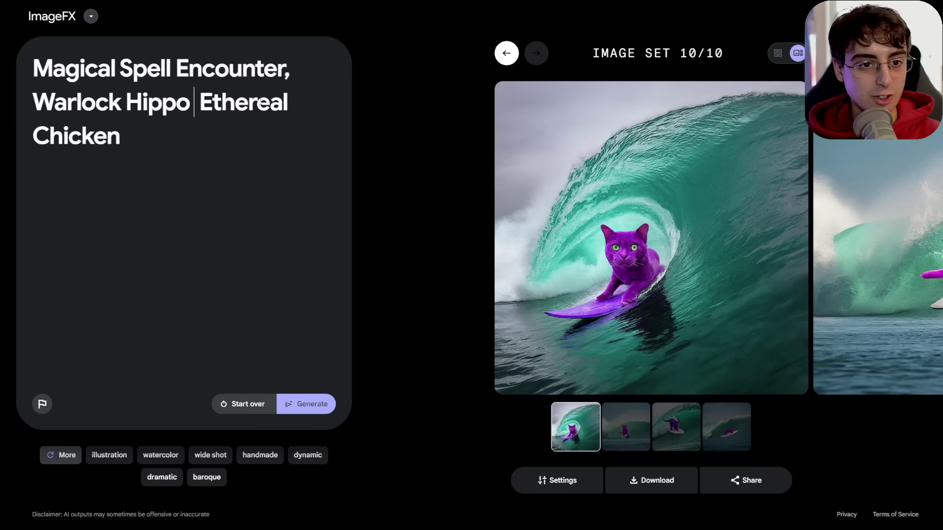
{"action": "type", "text": "&"}
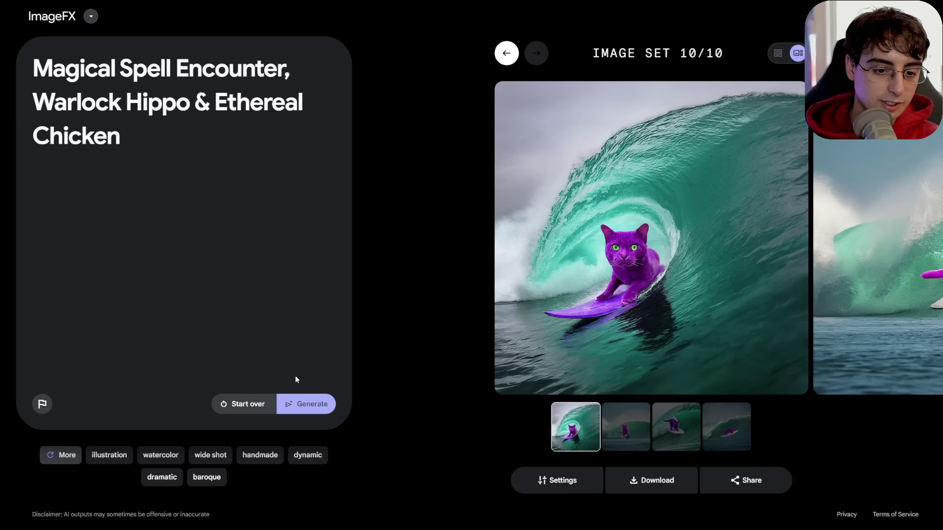
Generate the '&' prompt, restore 'Encounter' in place of 'Friendship', and regenerate
{"action": "left_click", "coordinate": [307, 403]}
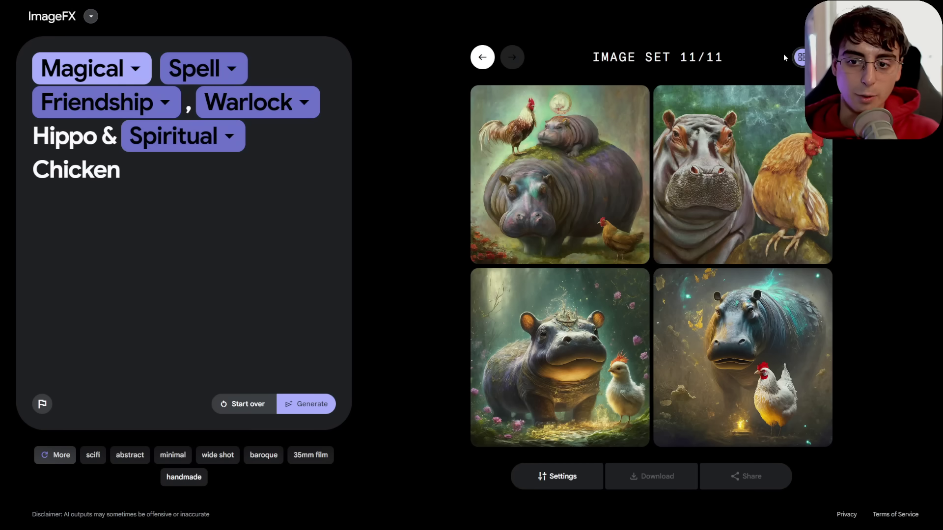
{"action": "left_click", "coordinate": [175, 149]}
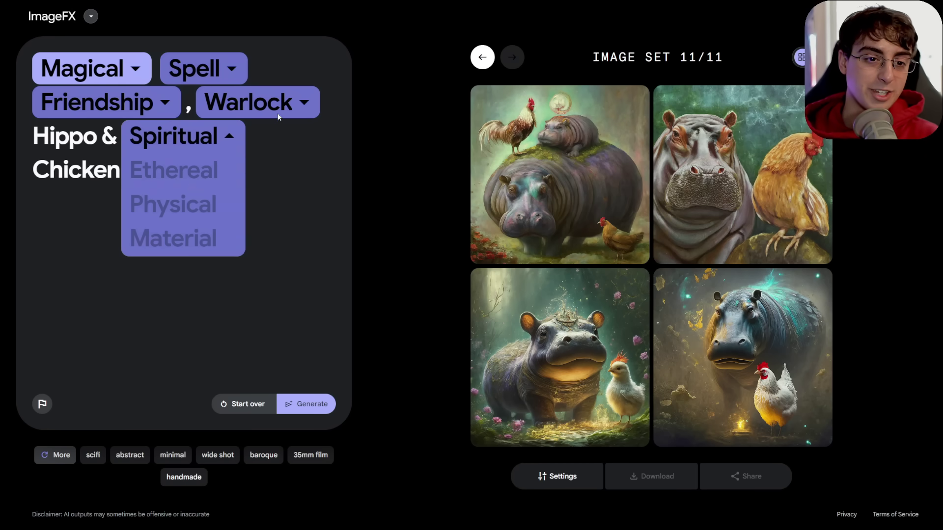
{"action": "left_click", "coordinate": [292, 203]}
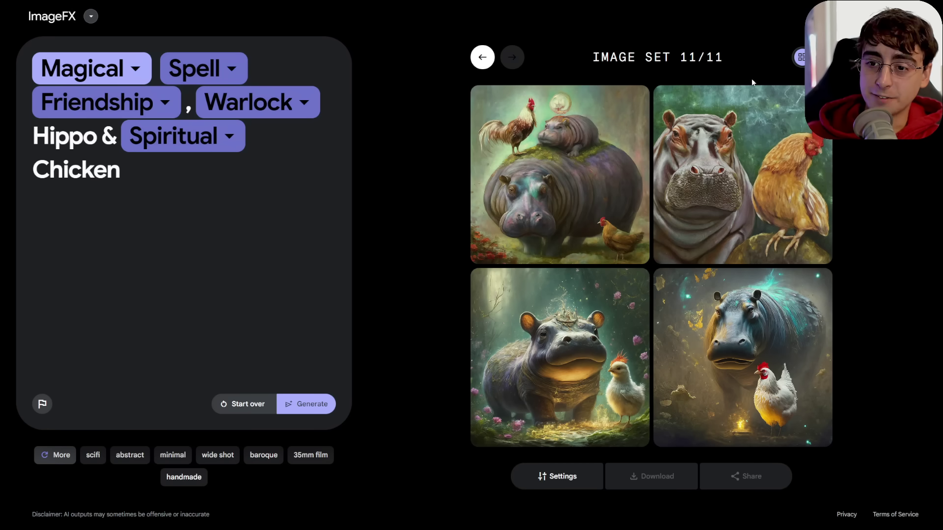
{"action": "left_click", "coordinate": [821, 57]}
{"action": "left_click", "coordinate": [314, 407]}
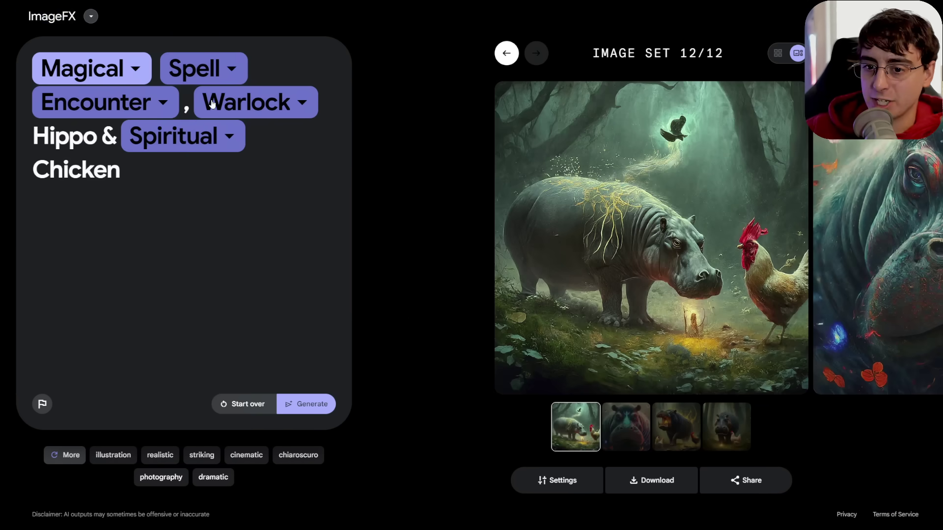
{"action": "left_click", "coordinate": [691, 441]}
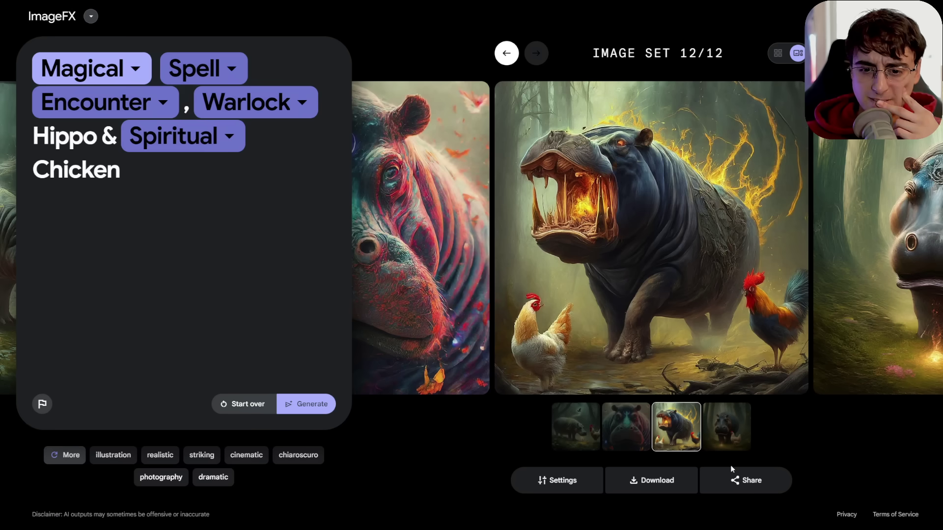
Add the 'cinematic' style, generate and review the armored hippo set, then clear the prompt
{"action": "left_click", "coordinate": [246, 454]}
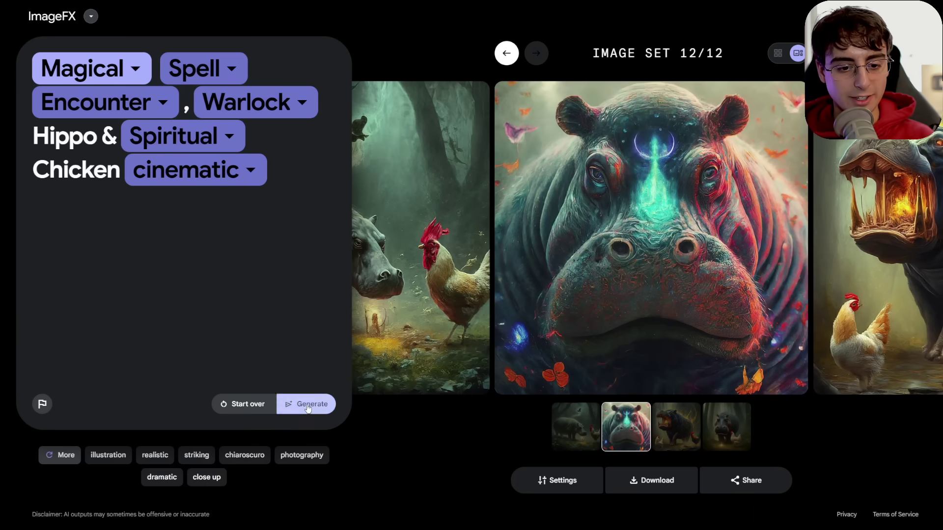
{"action": "left_click", "coordinate": [307, 408]}
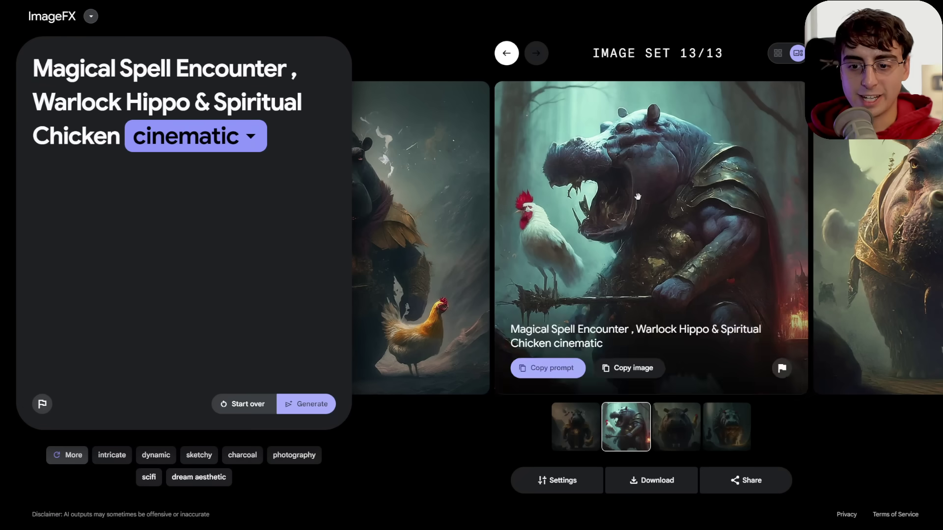
{"action": "left_click", "coordinate": [672, 436]}
{"action": "left_click", "coordinate": [635, 436]}
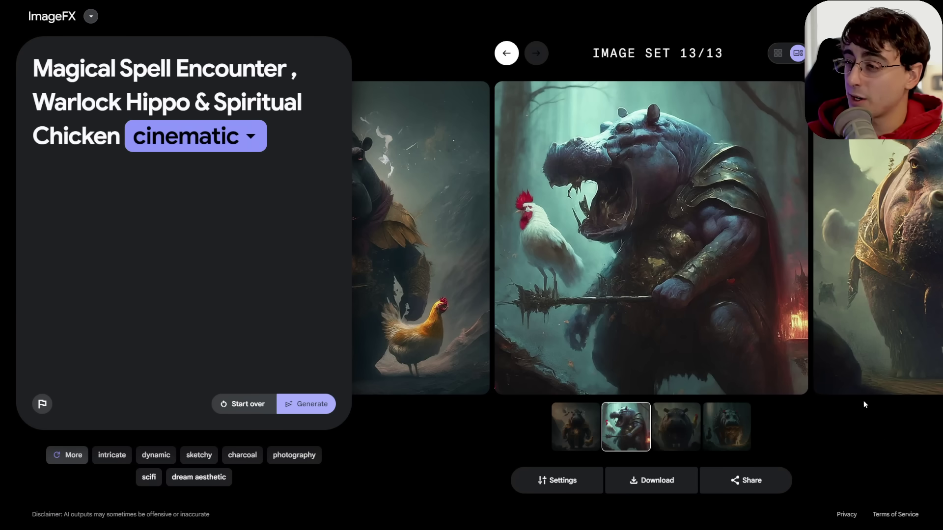
{"action": "key", "text": "ctrl+a"}
{"action": "key", "text": "BackSpace"}
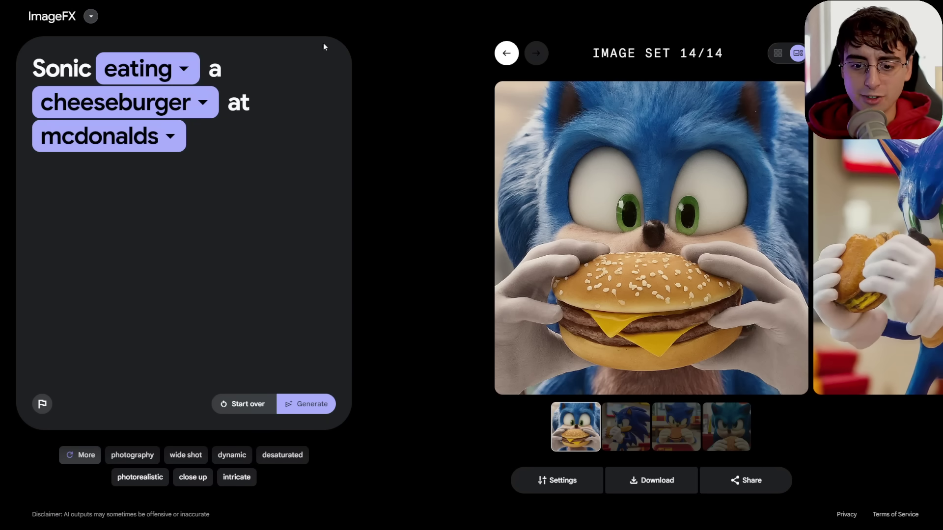
Review the Sonic-at-McDonald's images and bring up alternative places for 'mcdonalds'
{"action": "left_click", "coordinate": [690, 426]}
{"action": "left_click", "coordinate": [626, 425]}
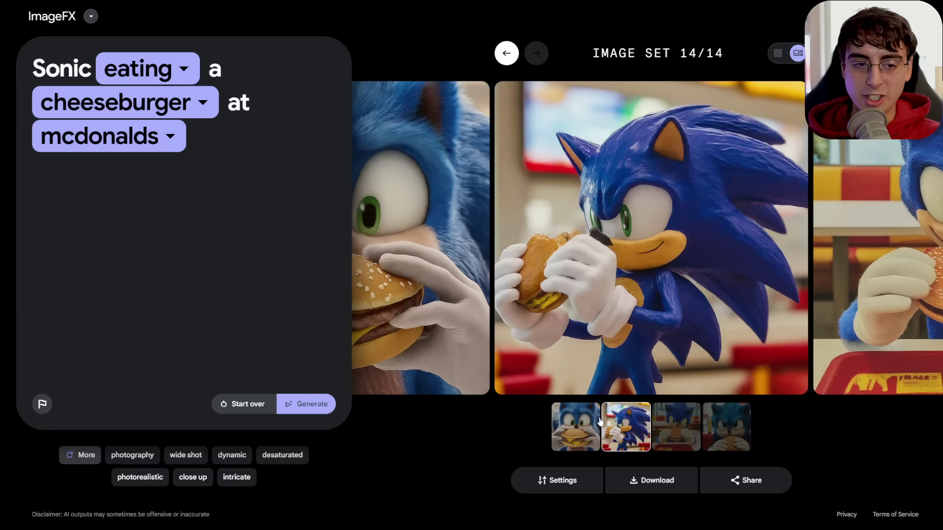
{"action": "left_click", "coordinate": [660, 431]}
{"action": "left_click", "coordinate": [726, 435]}
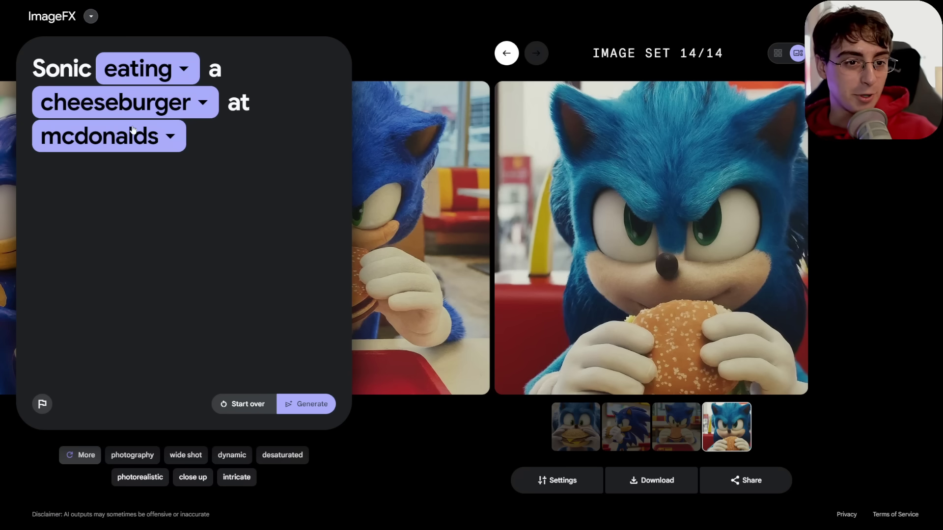
{"action": "left_click", "coordinate": [146, 150]}
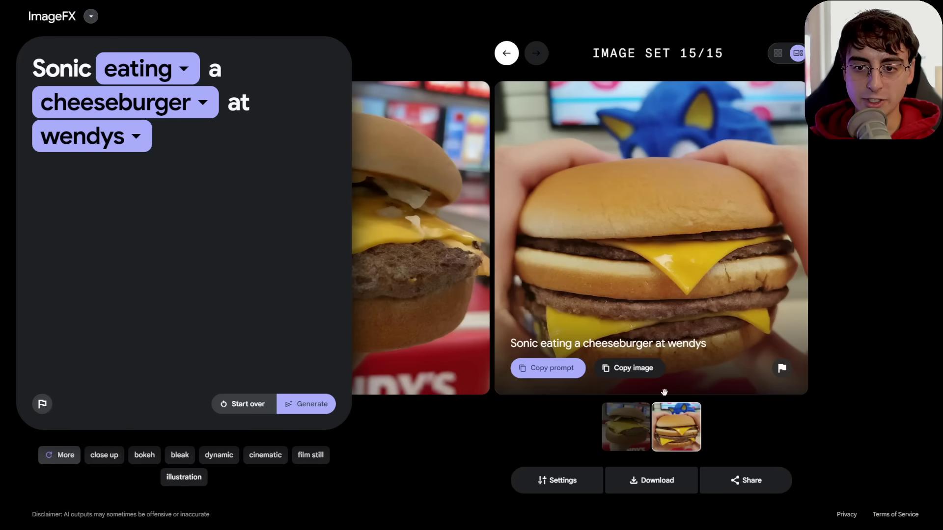
Review the Wendy's burger set, then swap cheeseburger for 'chicken nuggets' and generate
{"action": "left_click", "coordinate": [626, 427]}
{"action": "left_click", "coordinate": [674, 431]}
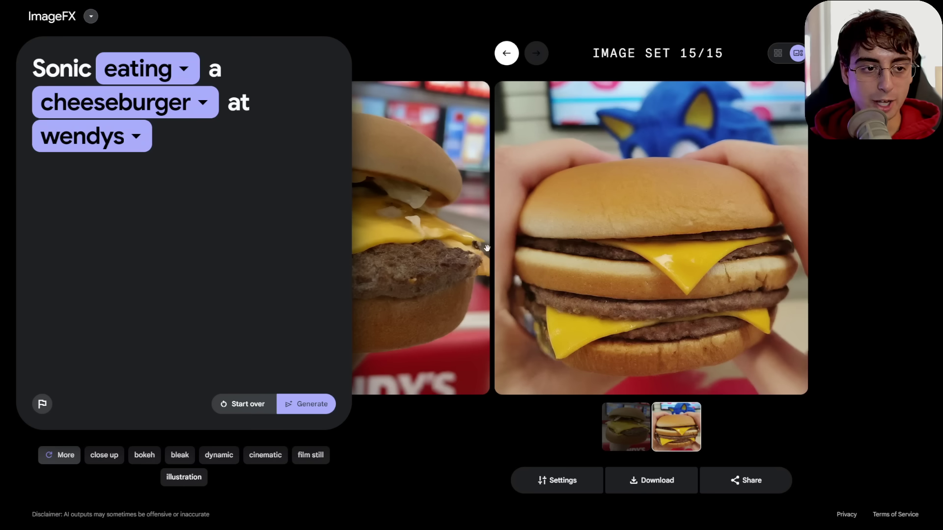
{"action": "left_click", "coordinate": [203, 103]}
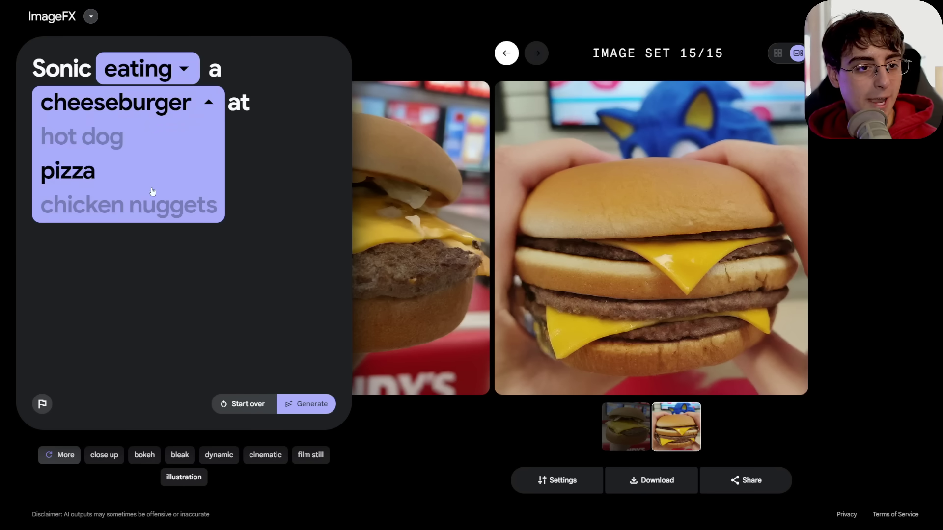
{"action": "left_click", "coordinate": [128, 204]}
{"action": "left_click", "coordinate": [316, 412]}
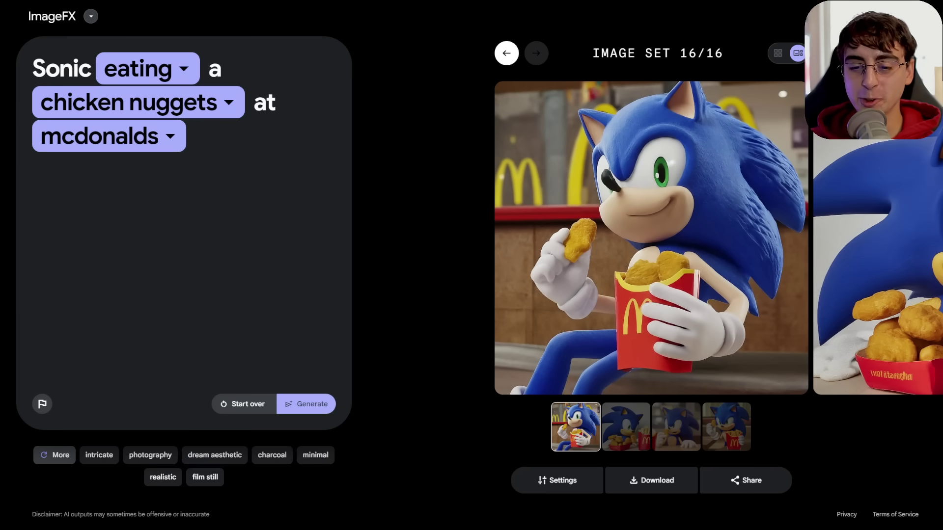
Browse the Sonic chicken nuggets results in image set 16
{"action": "left_click", "coordinate": [674, 433]}
{"action": "left_click", "coordinate": [635, 438]}
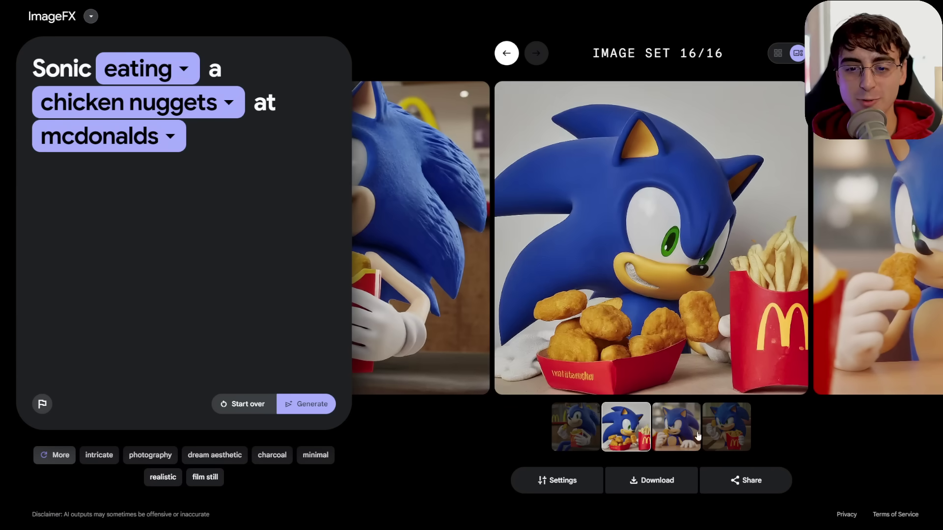
{"action": "left_click", "coordinate": [728, 437]}
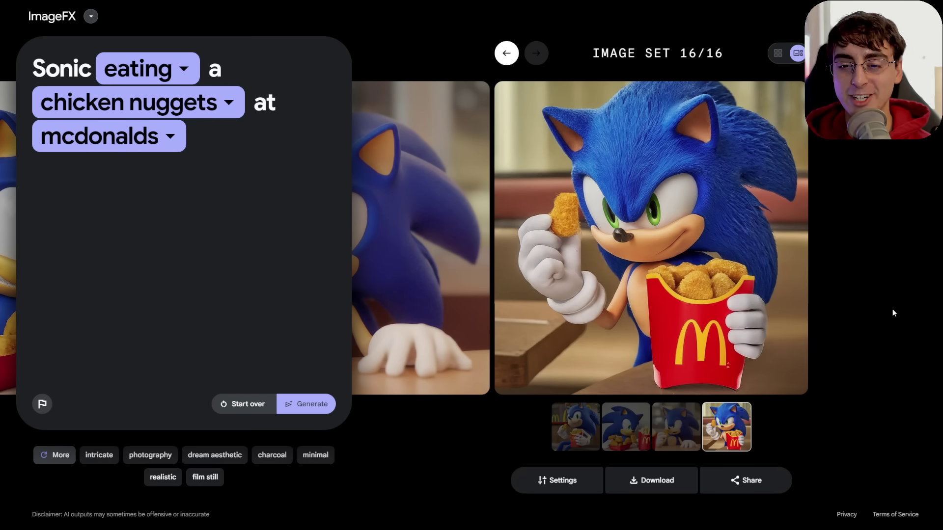
{"action": "left_click", "coordinate": [634, 436]}
{"action": "left_click", "coordinate": [586, 432]}
{"action": "left_click", "coordinate": [629, 426]}
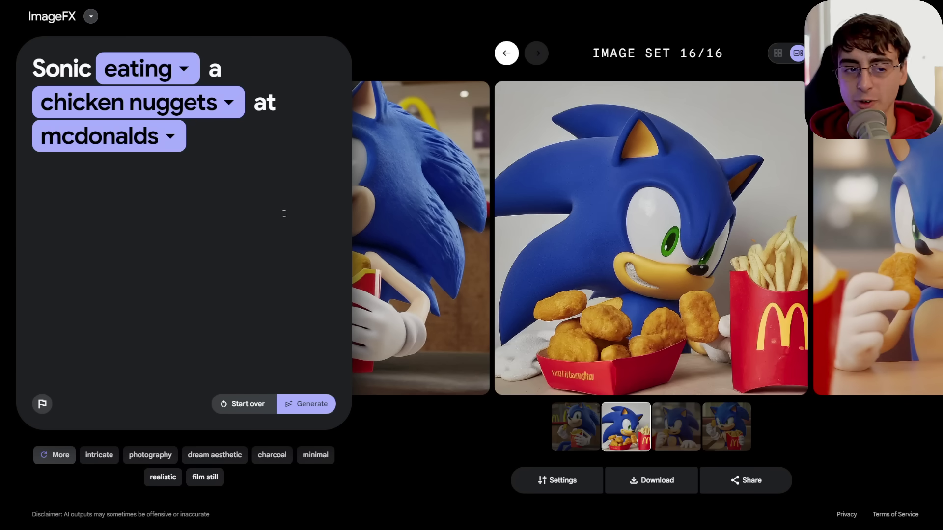
Replace 'Sonic' with 'bowser' and browse the Bowser results
{"action": "left_click_drag", "start_coordinate": [91, 69], "coordinate": [19, 72]}
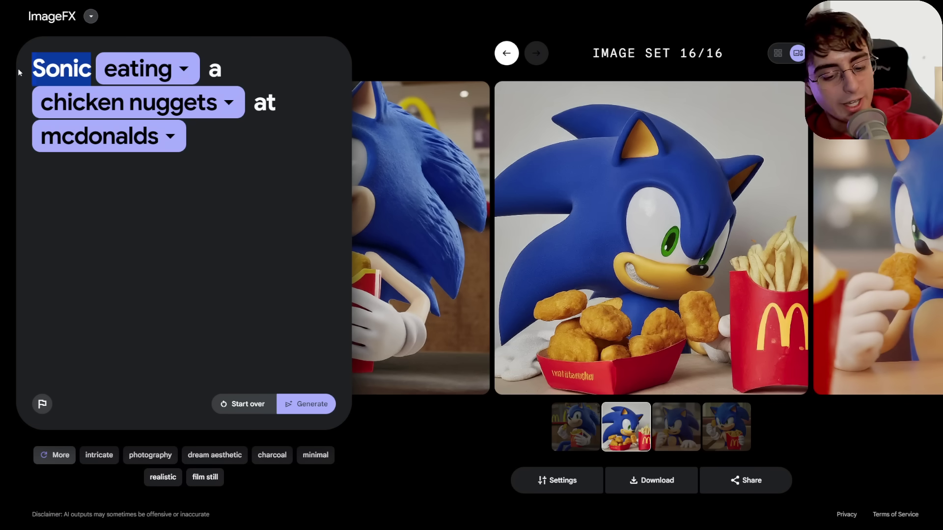
{"action": "type", "text": "bowse"}
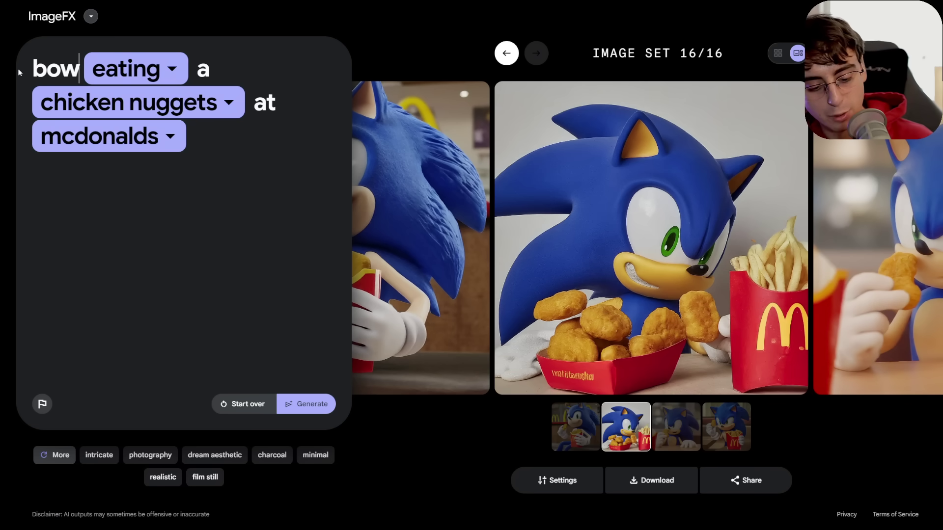
{"action": "type", "text": "r"}
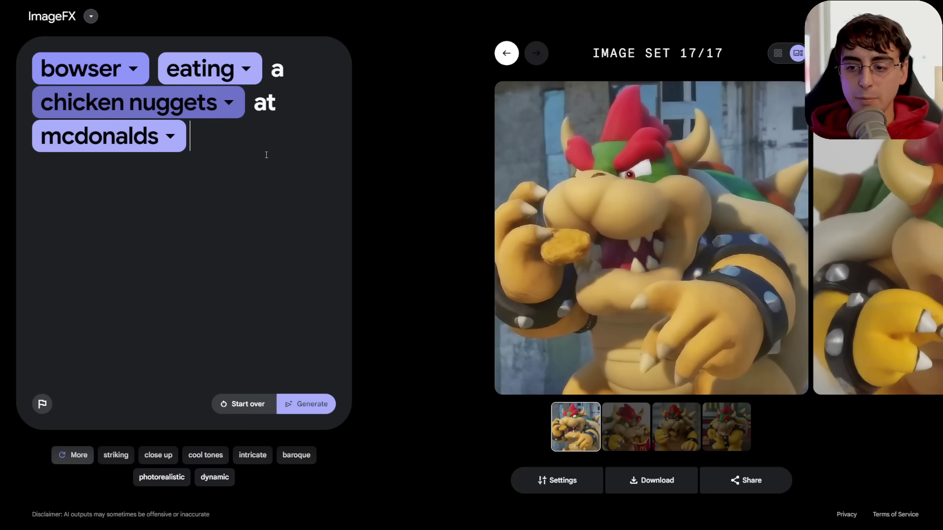
{"action": "left_click", "coordinate": [626, 427]}
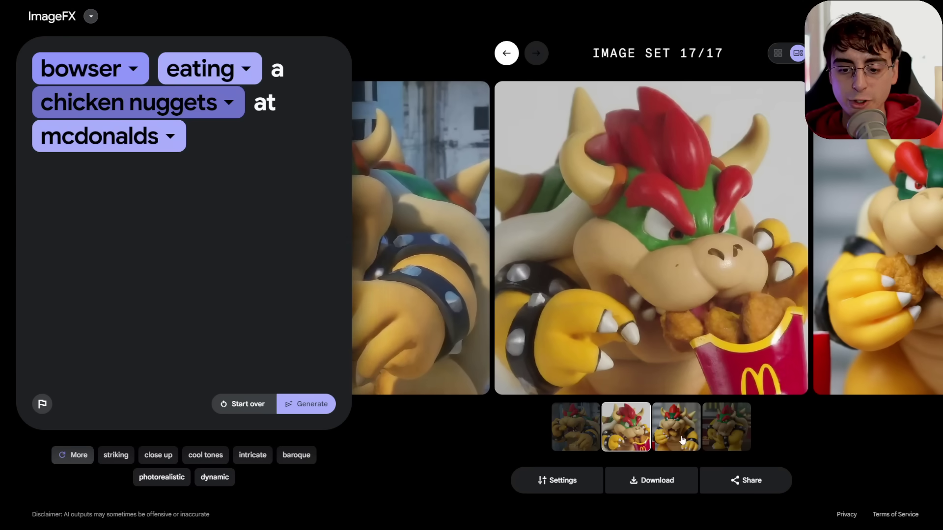
{"action": "left_click", "coordinate": [682, 440]}
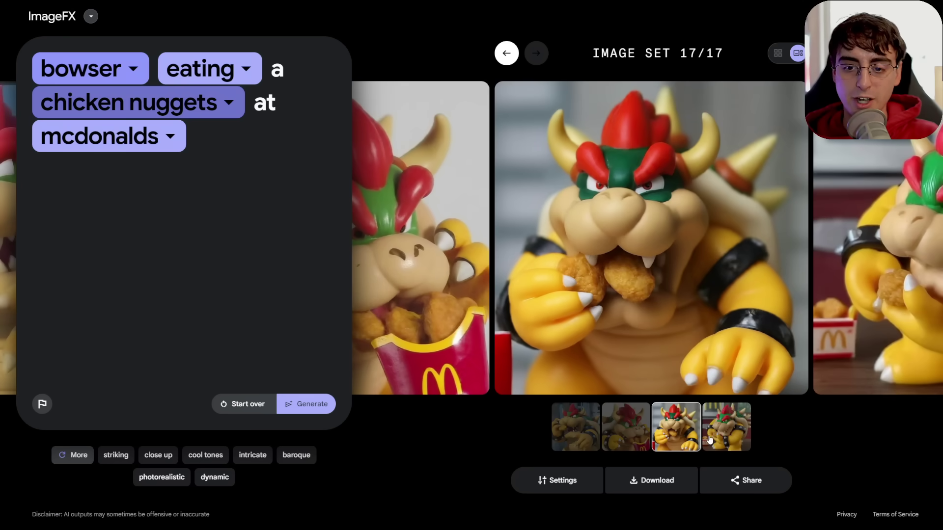
{"action": "left_click", "coordinate": [736, 443]}
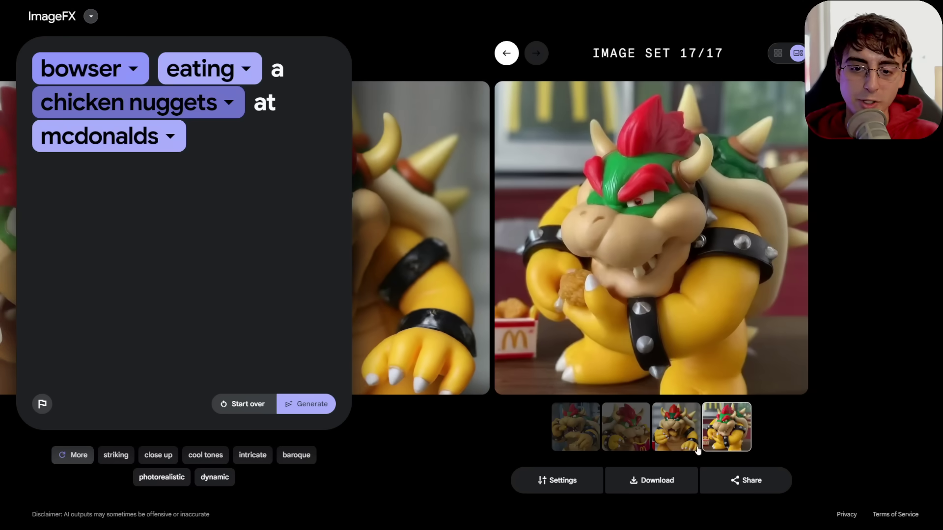
Generate and review images of Bowser eating burgers
{"action": "mouse_move", "coordinate": [605, 282]}
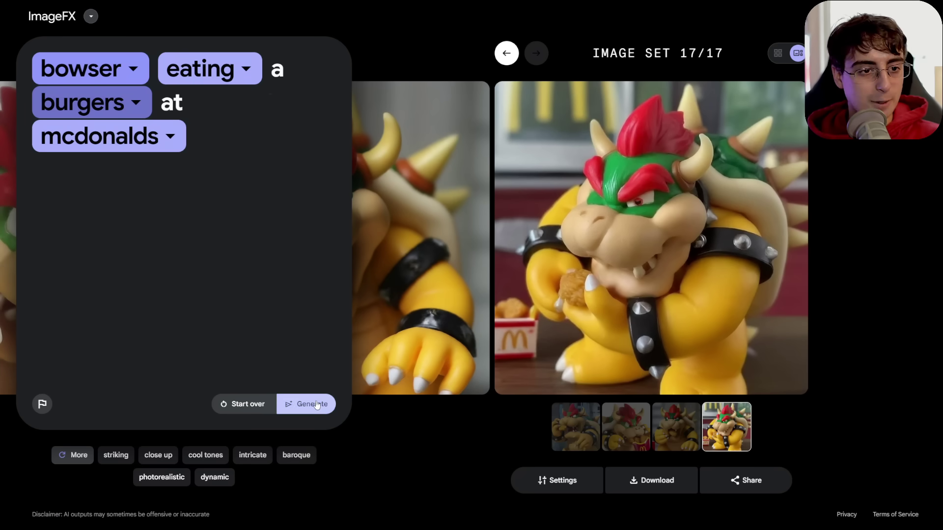
{"action": "left_click", "coordinate": [315, 404]}
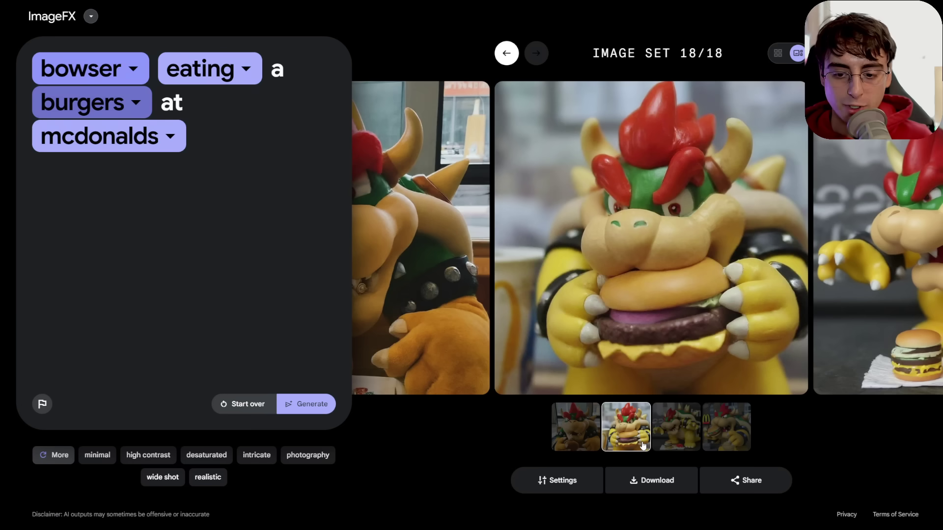
{"action": "left_click", "coordinate": [671, 442]}
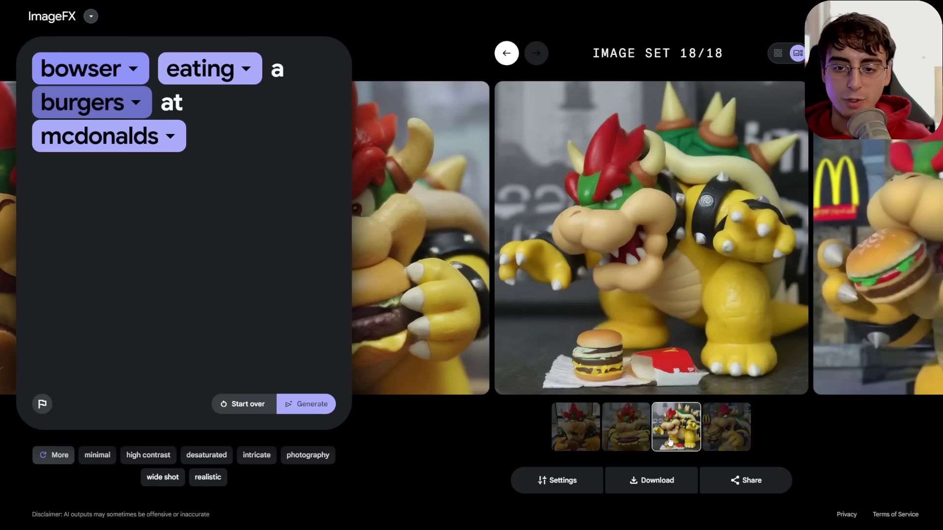
{"action": "left_click", "coordinate": [703, 445]}
{"action": "left_click", "coordinate": [575, 427]}
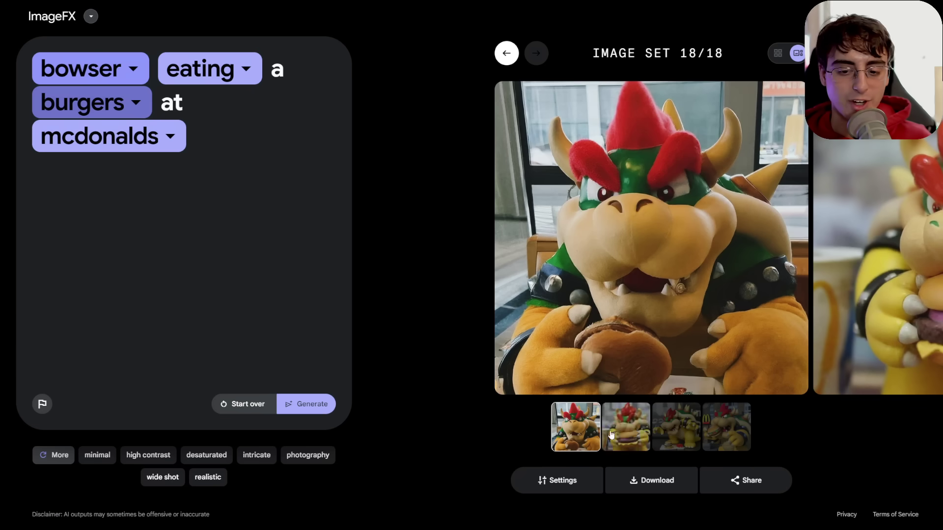
Add 'real life' to the start of the prompt and generate image set 19
{"action": "left_click", "coordinate": [30, 69]}
{"action": "type", "text": "real life"}
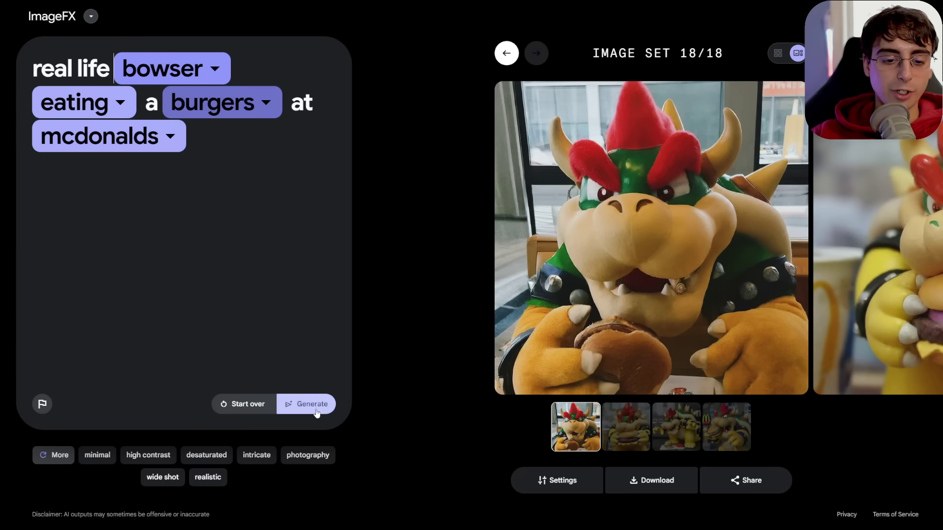
{"action": "left_click", "coordinate": [314, 404]}
{"action": "left_click", "coordinate": [693, 418]}
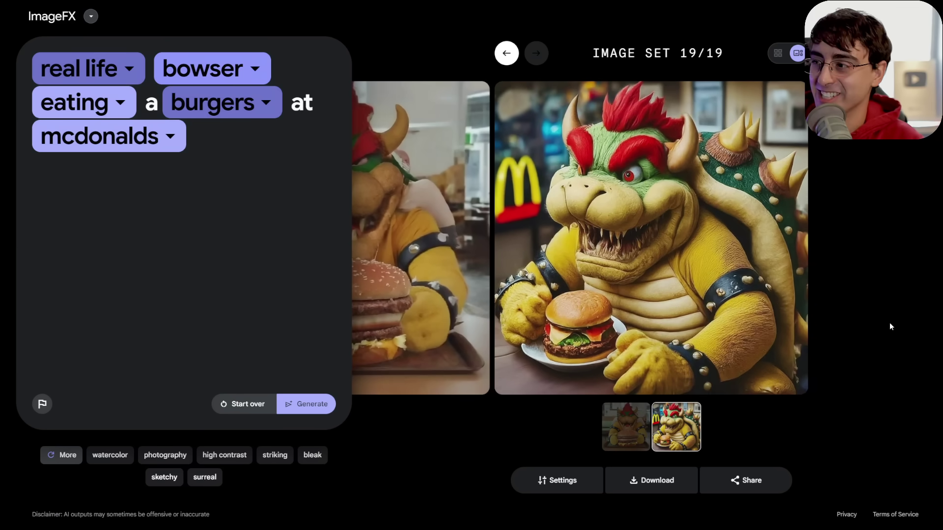
{"action": "mouse_move", "coordinate": [611, 339]}
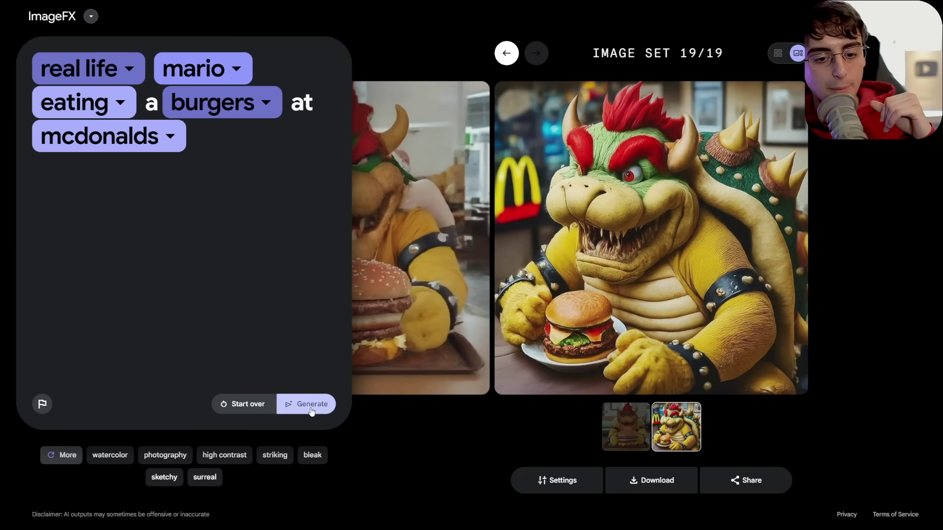
Generate and browse the real life Mario eating burgers images
{"action": "left_click", "coordinate": [311, 410]}
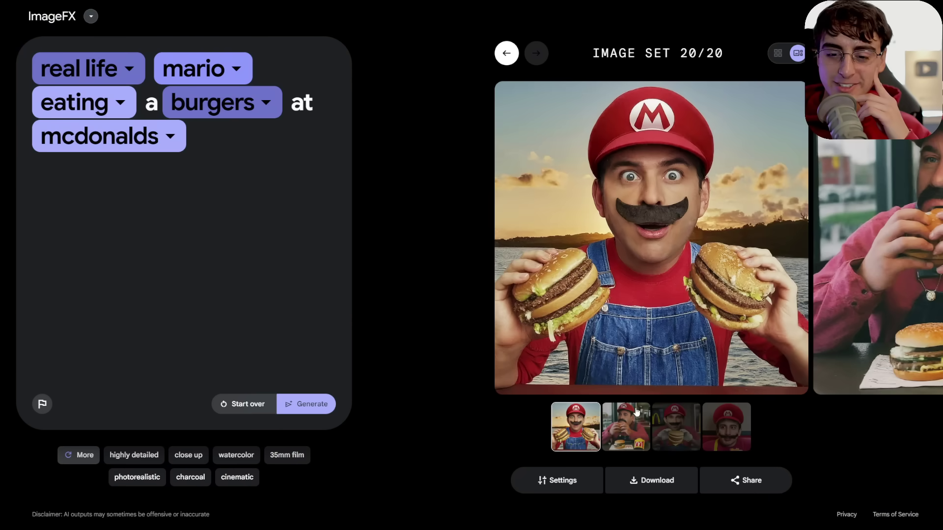
{"action": "left_click", "coordinate": [637, 428]}
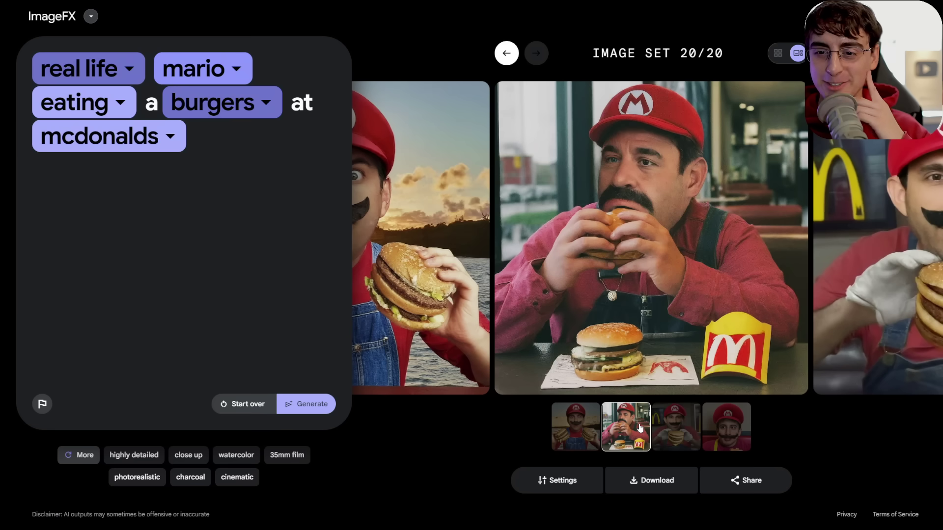
{"action": "left_click", "coordinate": [667, 430]}
{"action": "left_click", "coordinate": [717, 436]}
{"action": "left_click", "coordinate": [666, 434]}
{"action": "mouse_move", "coordinate": [794, 383]}
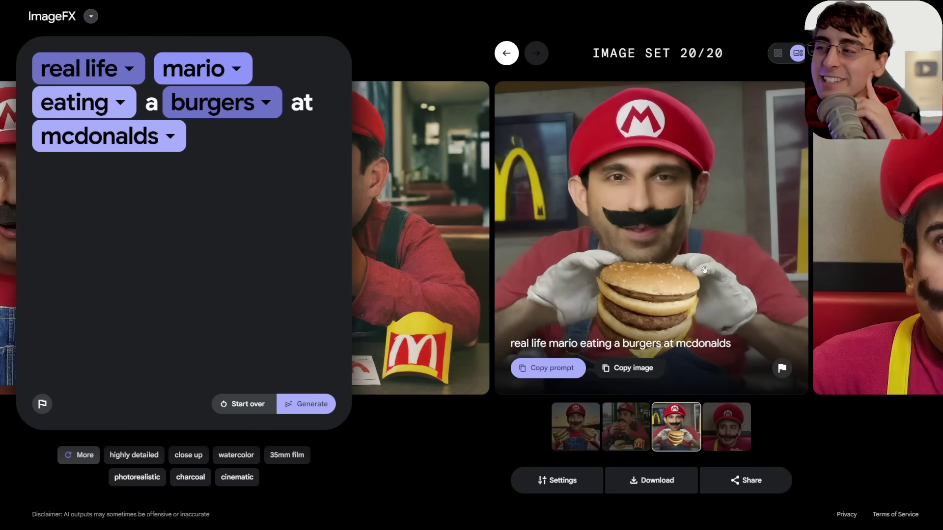
Change the style to 'animated' and retry, then to 'digital' and generate set 21
{"action": "left_click", "coordinate": [129, 68]}
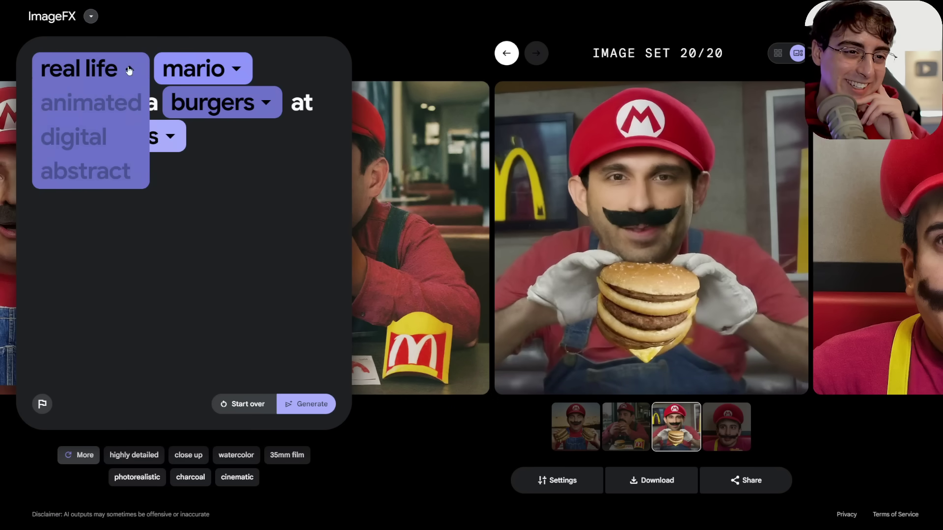
{"action": "left_click", "coordinate": [112, 104]}
{"action": "left_click", "coordinate": [309, 405]}
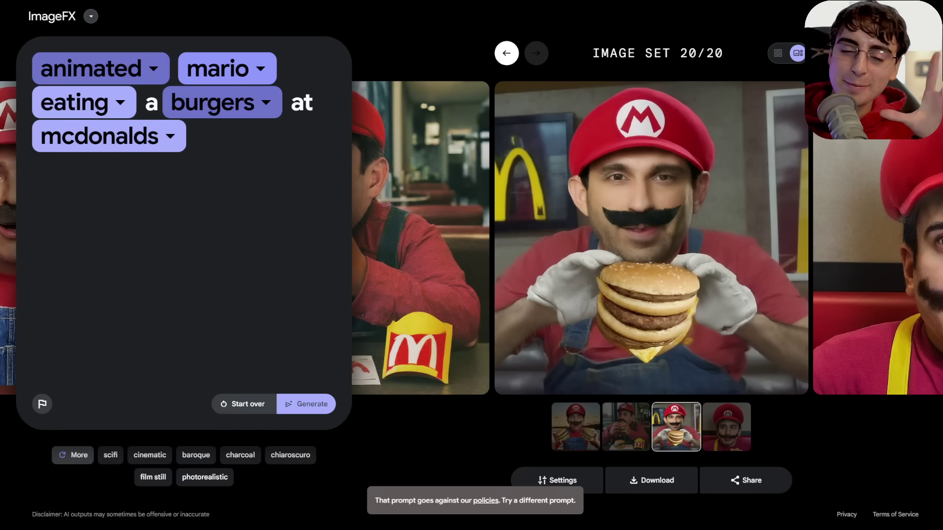
{"action": "left_click", "coordinate": [301, 408]}
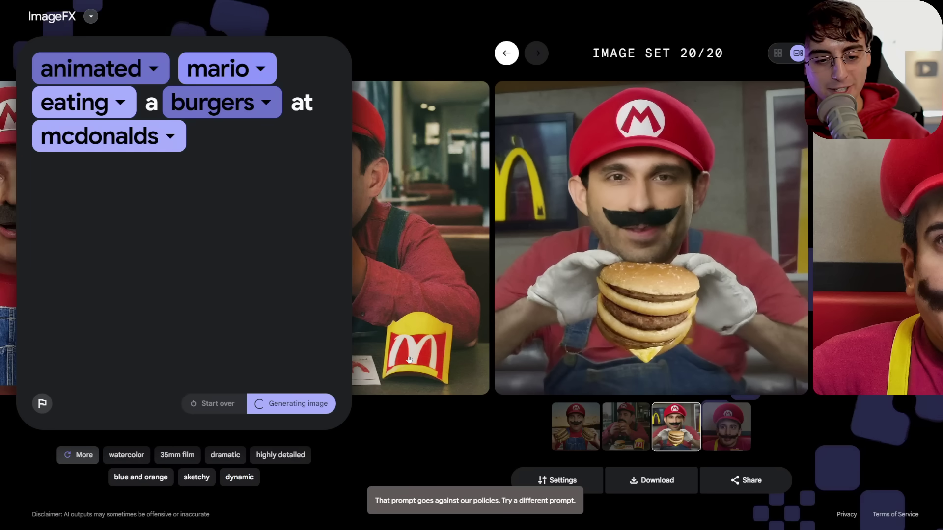
{"action": "left_click", "coordinate": [157, 64]}
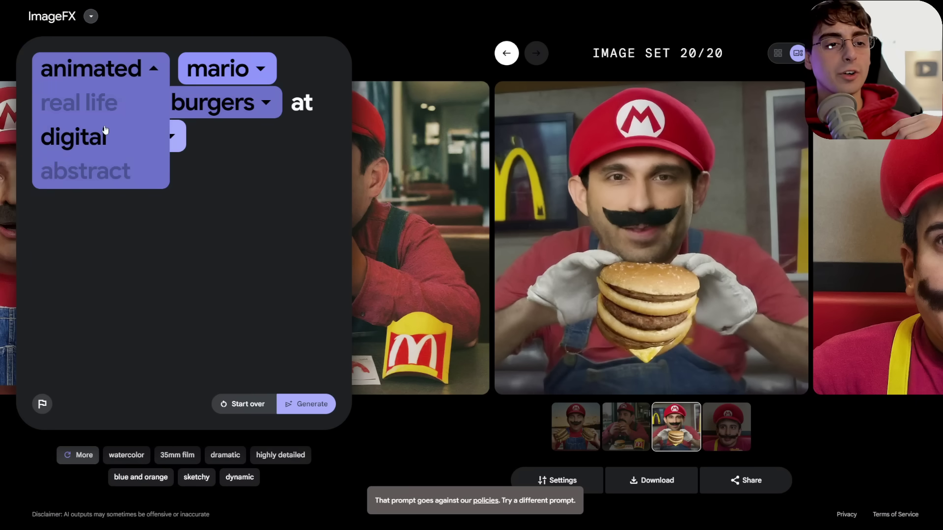
{"action": "left_click", "coordinate": [74, 136]}
{"action": "left_click", "coordinate": [313, 402]}
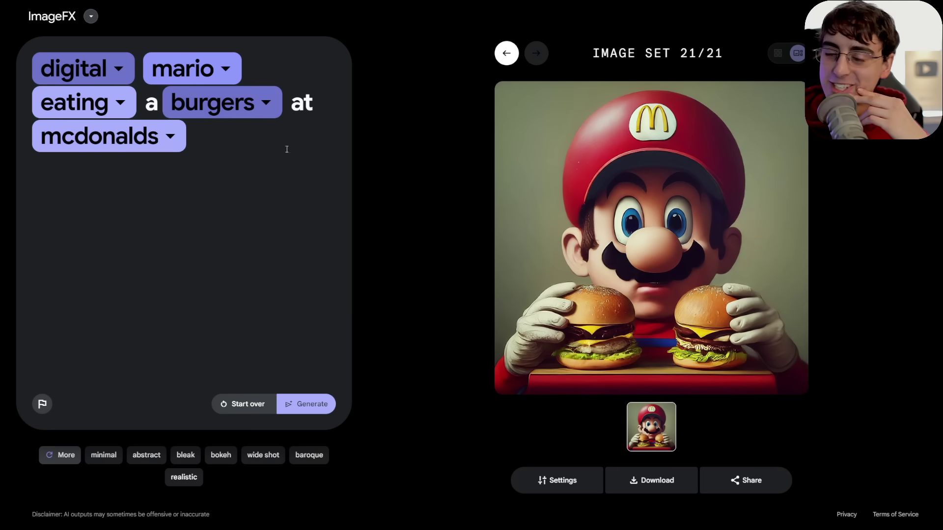
Replace the Mario prompt with the pasted coffee-shop sign prompt, generate, and browse results
{"action": "key", "text": "BackSpace"}
{"action": "key", "text": "BackSpace"}
{"action": "key", "text": "BackSpace"}
{"action": "key", "text": "BackSpace"}
{"action": "key", "text": "BackSpace"}
{"action": "key", "text": "BackSpace"}
{"action": "key", "text": "BackSpace"}
{"action": "key", "text": "BackSpace"}
{"action": "key", "text": "BackSpace"}
{"action": "key", "text": "BackSpace"}
{"action": "key", "text": "BackSpace"}
{"action": "key", "text": "BackSpace"}
{"action": "key", "text": "BackSpace"}
{"action": "key", "text": "BackSpace"}
{"action": "key", "text": "BackSpace"}
{"action": "key", "text": "BackSpace"}
{"action": "key", "text": "BackSpace"}
{"action": "key", "text": "BackSpace"}
{"action": "key", "text": "BackSpace"}
{"action": "key", "text": "BackSpace"}
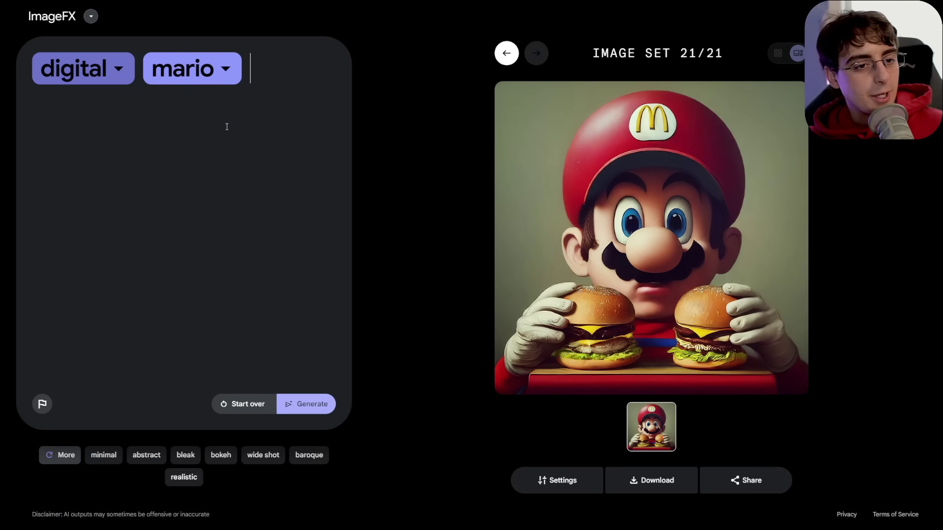
{"action": "key", "text": "BackSpace"}
{"action": "key", "text": "BackSpace"}
{"action": "key", "text": "BackSpace"}
{"action": "key", "text": "BackSpace"}
{"action": "key", "text": "BackSpace"}
{"action": "key", "text": "BackSpace"}
{"action": "key", "text": "BackSpace"}
{"action": "key", "text": "BackSpace"}
{"action": "type", "text": "outside of a coffee shop, sign Spells out: \"I am NOT DALL-E 3\""}
{"action": "key", "text": "Return"}
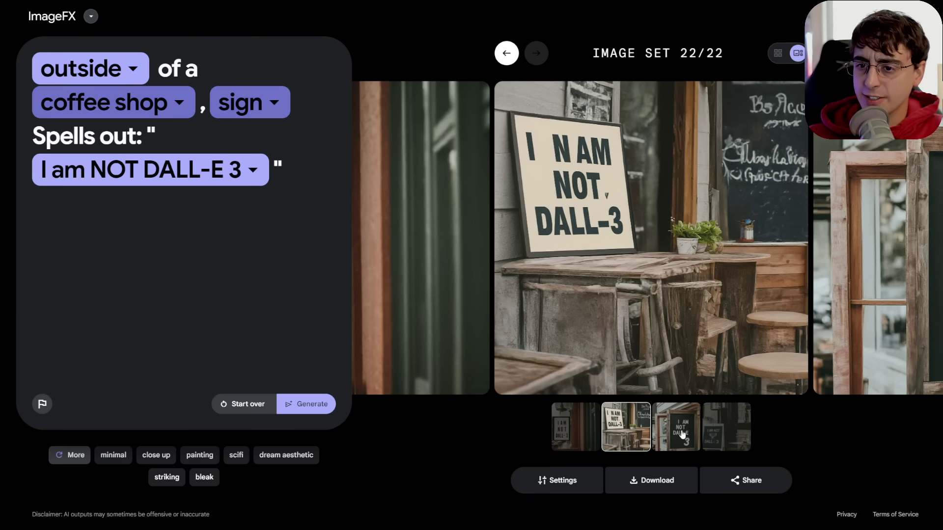
{"action": "left_click", "coordinate": [682, 433]}
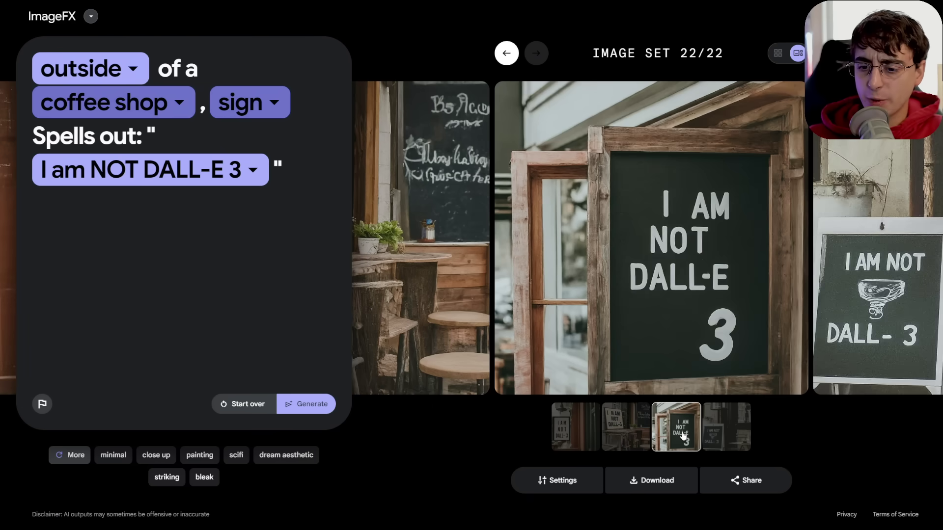
{"action": "left_click", "coordinate": [637, 436]}
{"action": "left_click", "coordinate": [584, 436]}
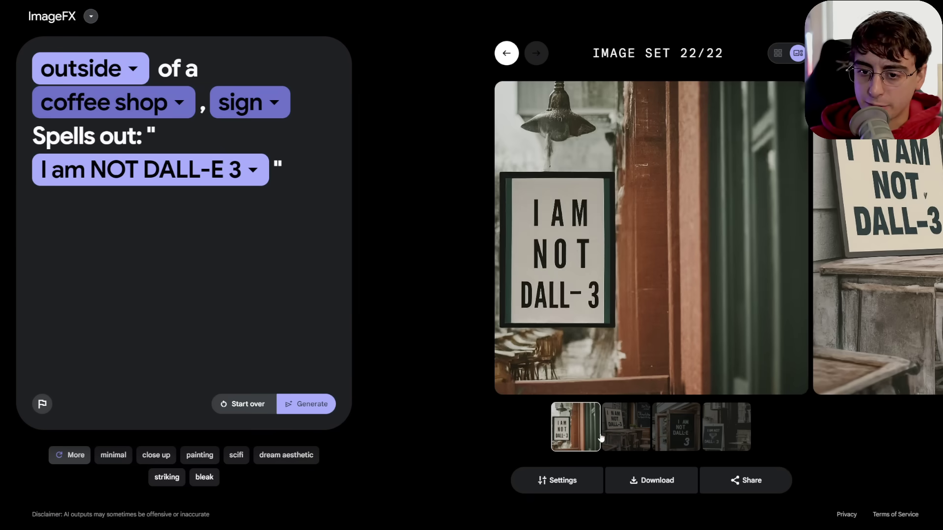
{"action": "left_click", "coordinate": [617, 432]}
{"action": "left_click", "coordinate": [672, 436]}
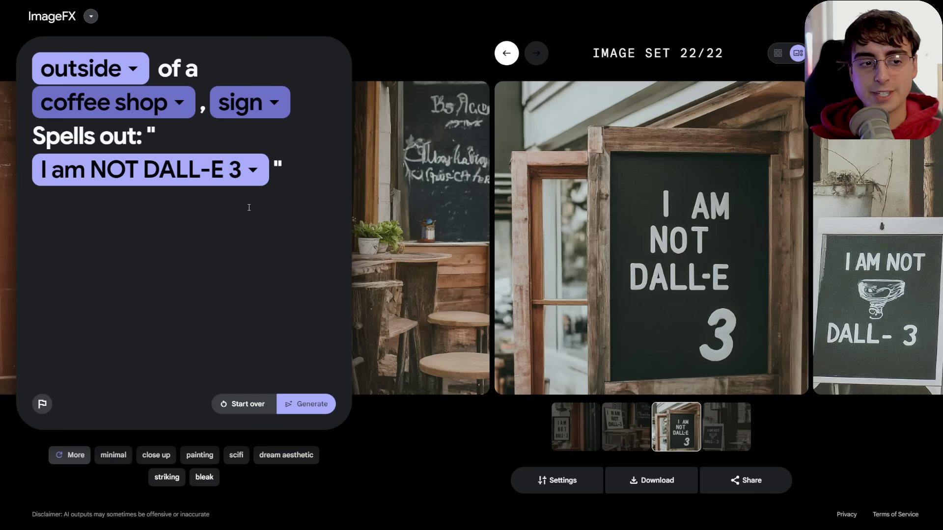
Change 'coffee shop' to 'restaurant' in the billboard prompt and generate
{"action": "left_click", "coordinate": [233, 177]}
{"action": "left_click", "coordinate": [143, 104]}
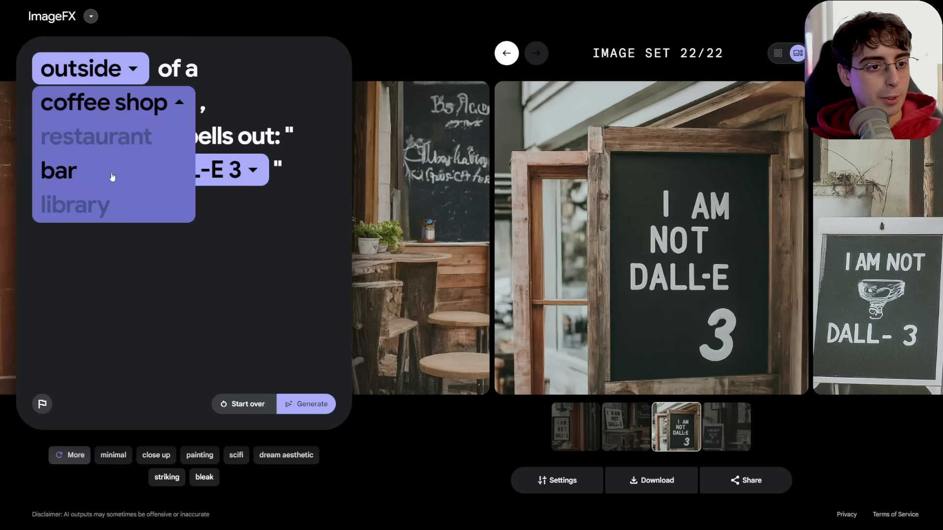
{"action": "left_click", "coordinate": [101, 134]}
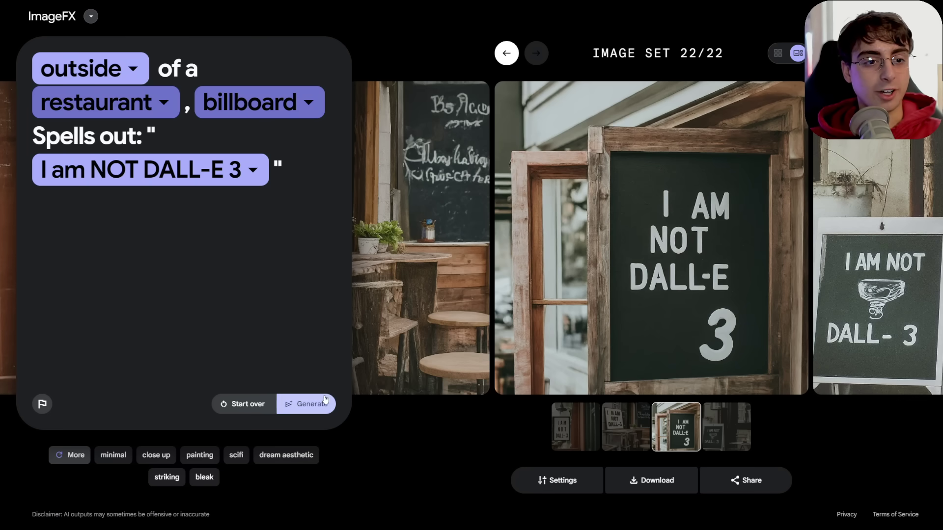
{"action": "left_click", "coordinate": [314, 404]}
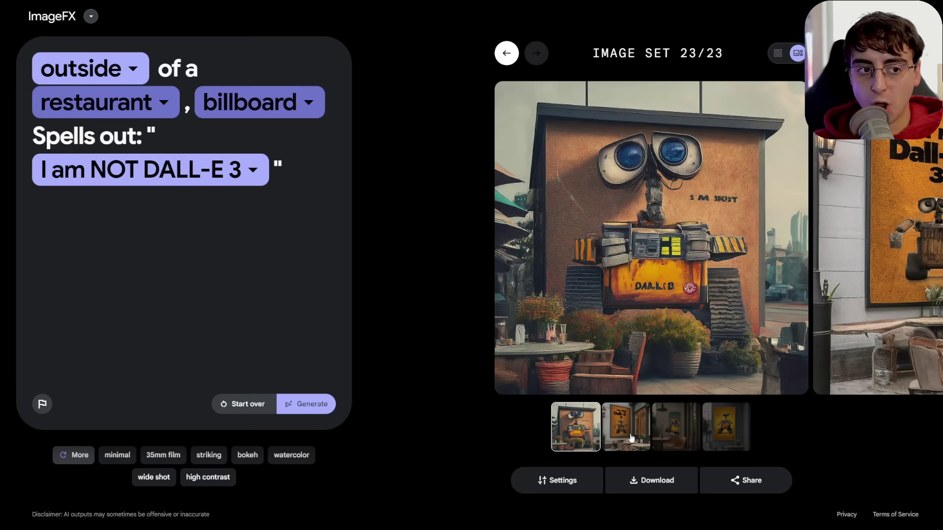
Review the four WALL-E billboard images and start deleting 'of a restaurant'
{"action": "left_click", "coordinate": [631, 438]}
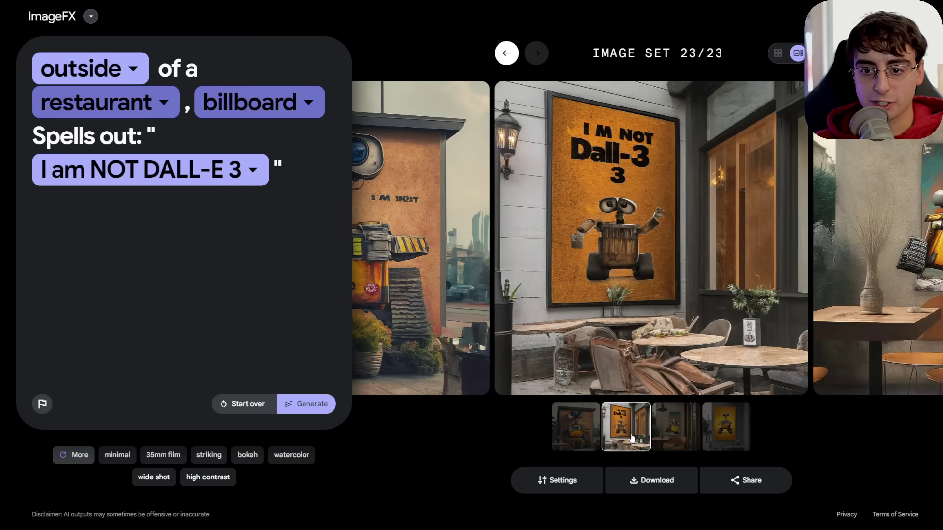
{"action": "mouse_move", "coordinate": [658, 132]}
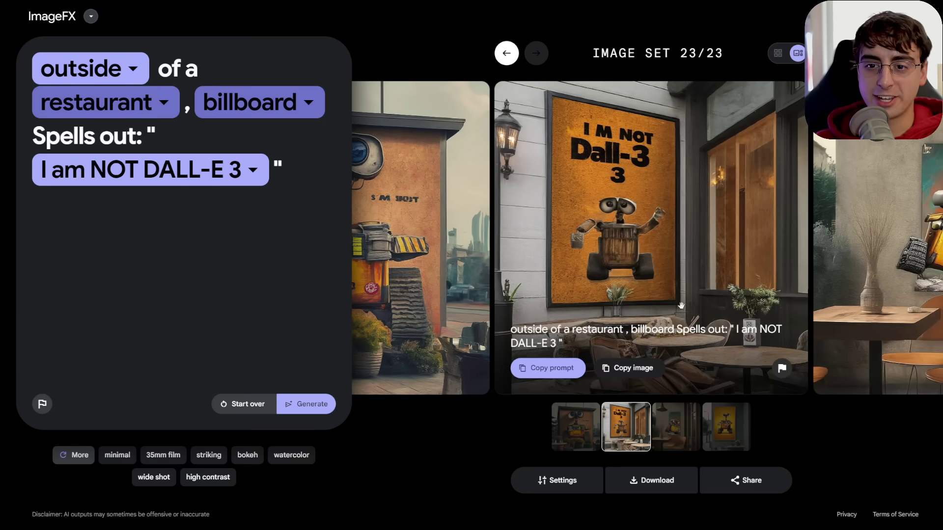
{"action": "left_click", "coordinate": [676, 436]}
{"action": "left_click", "coordinate": [712, 425]}
{"action": "left_click", "coordinate": [576, 426]}
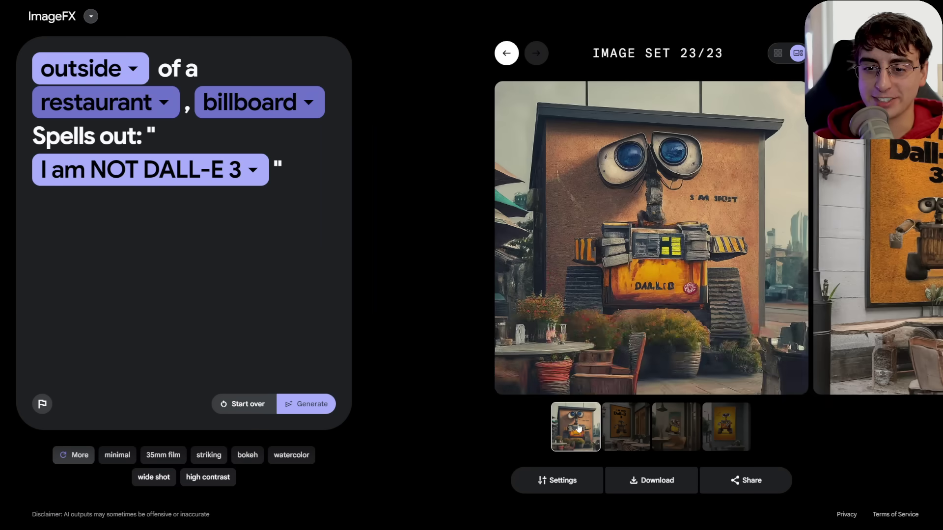
{"action": "mouse_move", "coordinate": [663, 134]}
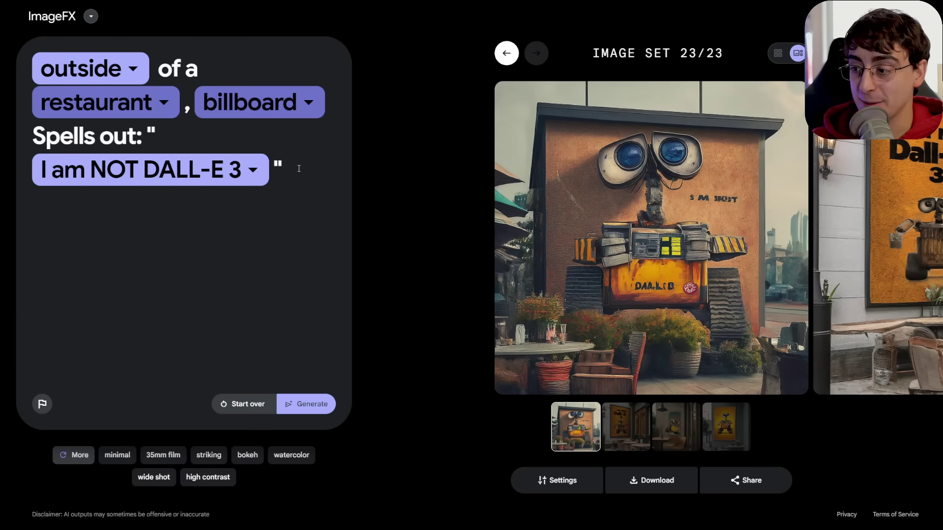
{"action": "left_click", "coordinate": [626, 442]}
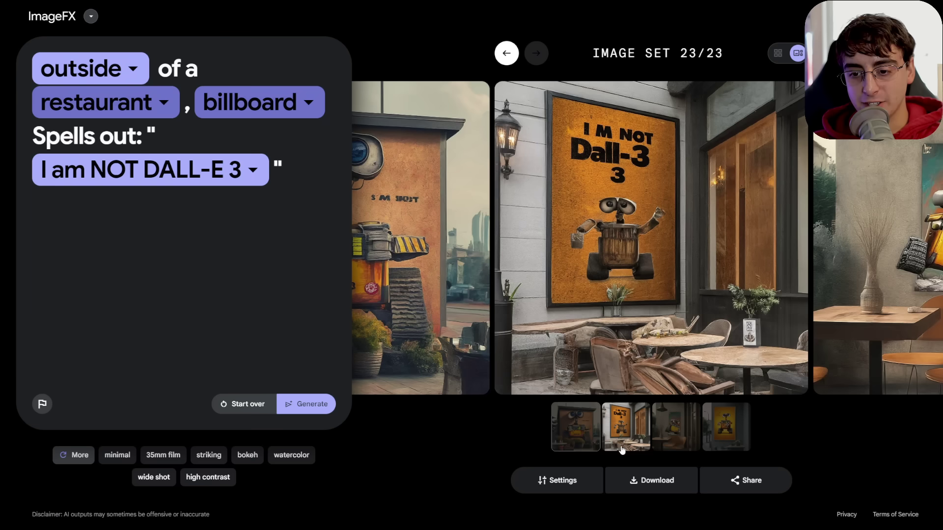
{"action": "left_click", "coordinate": [671, 431]}
{"action": "left_click", "coordinate": [715, 433]}
{"action": "left_click", "coordinate": [675, 428]}
{"action": "left_click", "coordinate": [566, 430]}
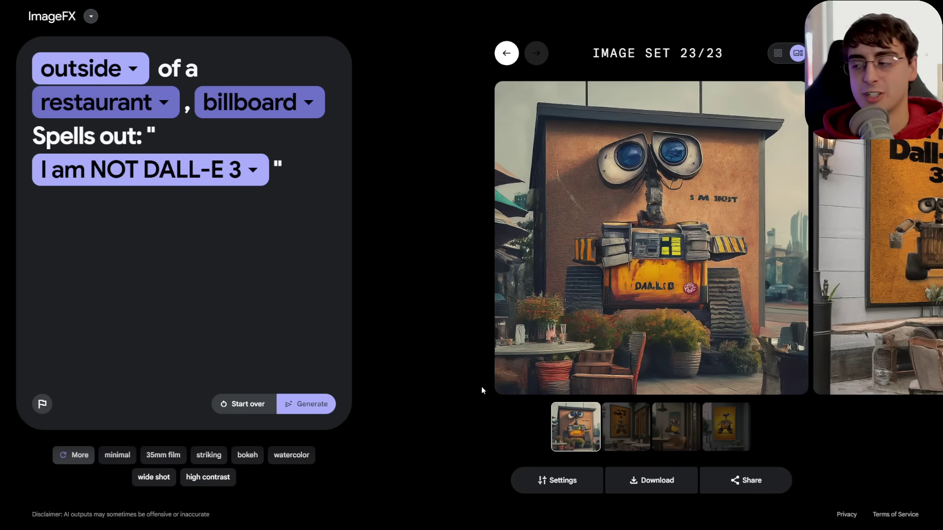
{"action": "key", "text": "BackSpace"}
{"action": "key", "text": "BackSpace"}
{"action": "key", "text": "BackSpace"}
{"action": "key", "text": "BackSpace"}
{"action": "key", "text": "BackSpace"}
{"action": "key", "text": "BackSpace"}
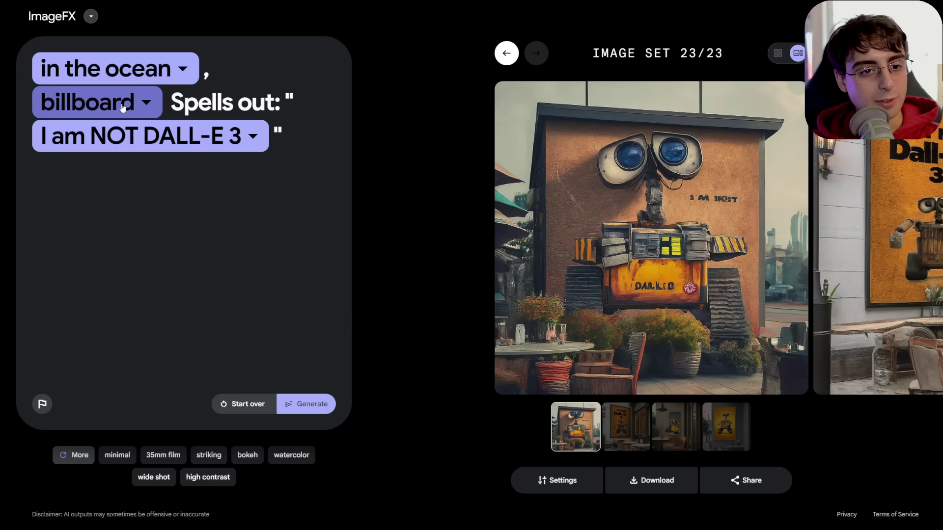
Generate and browse ocean billboard set 24, then clear the whole prompt
{"action": "left_click", "coordinate": [306, 404]}
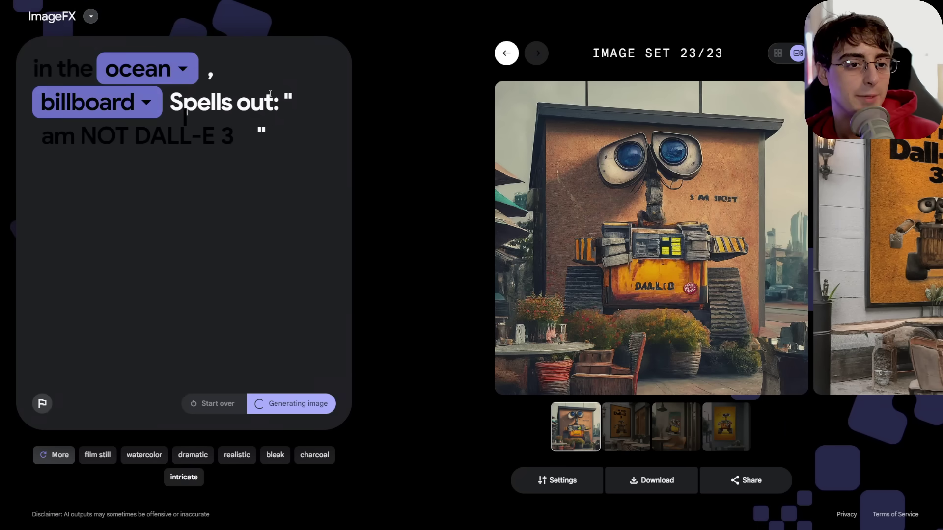
{"action": "left_click", "coordinate": [618, 432]}
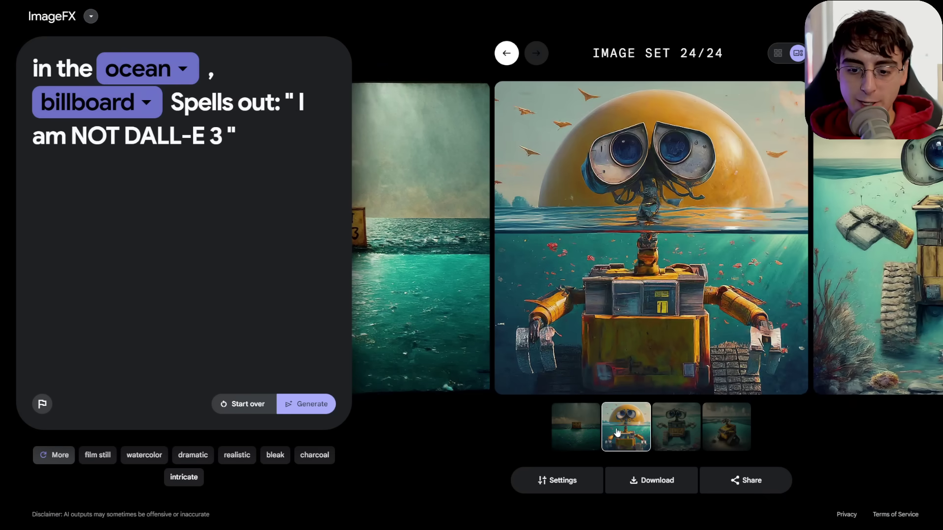
{"action": "left_click", "coordinate": [685, 437]}
{"action": "left_click", "coordinate": [718, 438]}
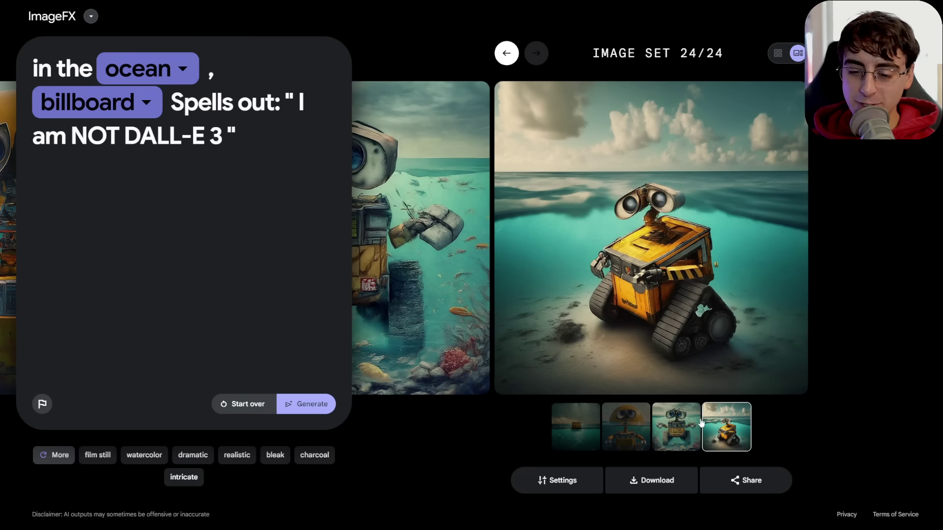
{"action": "left_click_drag", "start_coordinate": [194, 152], "coordinate": [27, 61]}
{"action": "key", "text": "BackSpace"}
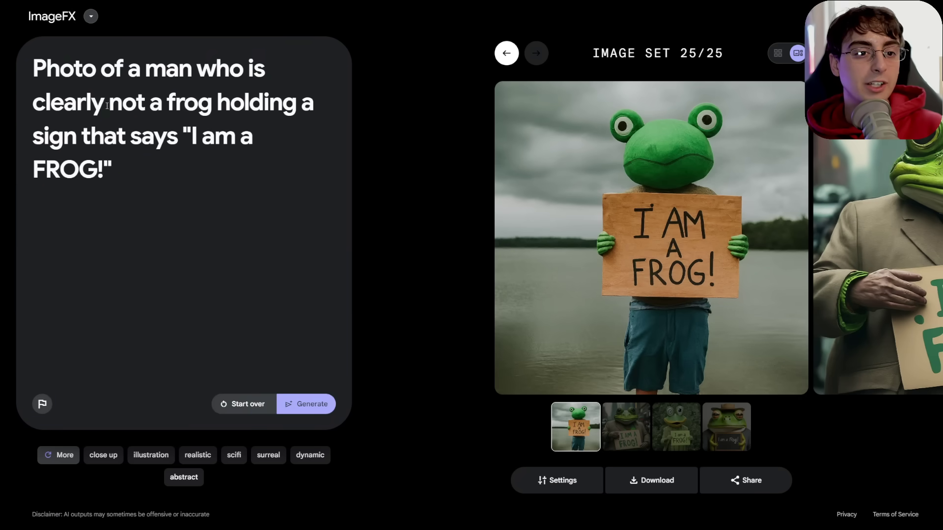
Browse the 'I am a FROG!' sign images, revisiting the frog-masked man in a suit
{"action": "left_click_drag", "start_coordinate": [104, 103], "coordinate": [216, 103]}
{"action": "mouse_move", "coordinate": [660, 345]}
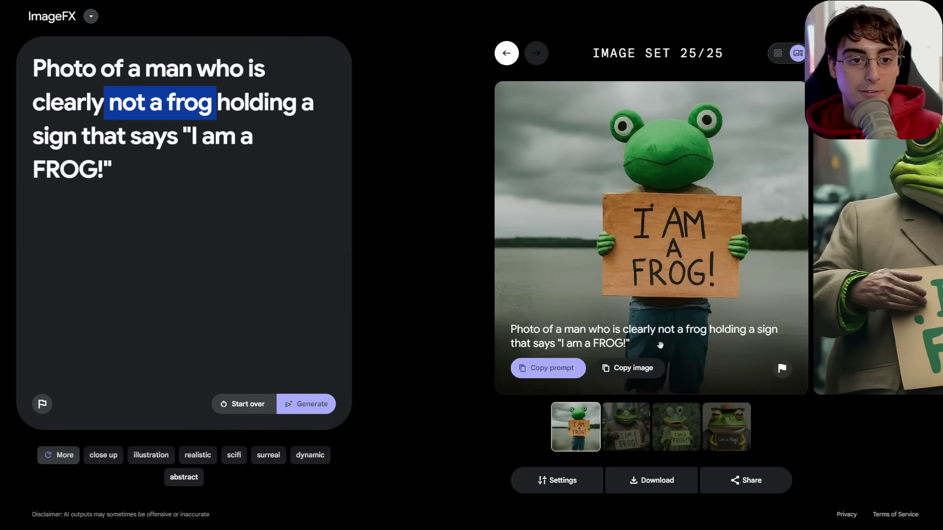
{"action": "left_click", "coordinate": [627, 444]}
{"action": "key", "text": "Left"}
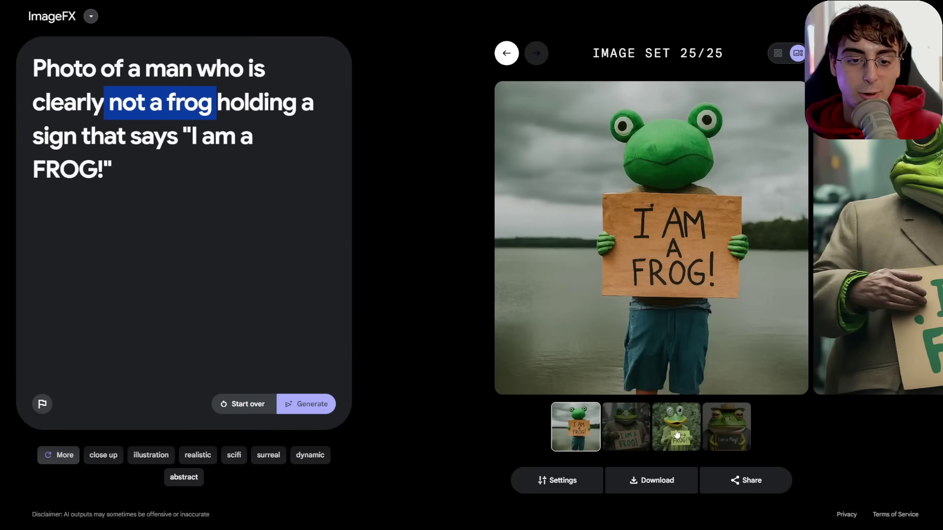
{"action": "left_click", "coordinate": [688, 433]}
{"action": "left_click", "coordinate": [726, 432]}
{"action": "left_click", "coordinate": [687, 445]}
{"action": "left_click", "coordinate": [626, 415]}
Delete 'who is clearly not a frog' from the prompt and regenerate the frog-sign images
{"action": "left_click_drag", "start_coordinate": [118, 35], "coordinate": [195, 80]}
{"action": "key", "text": "BackSpace"}
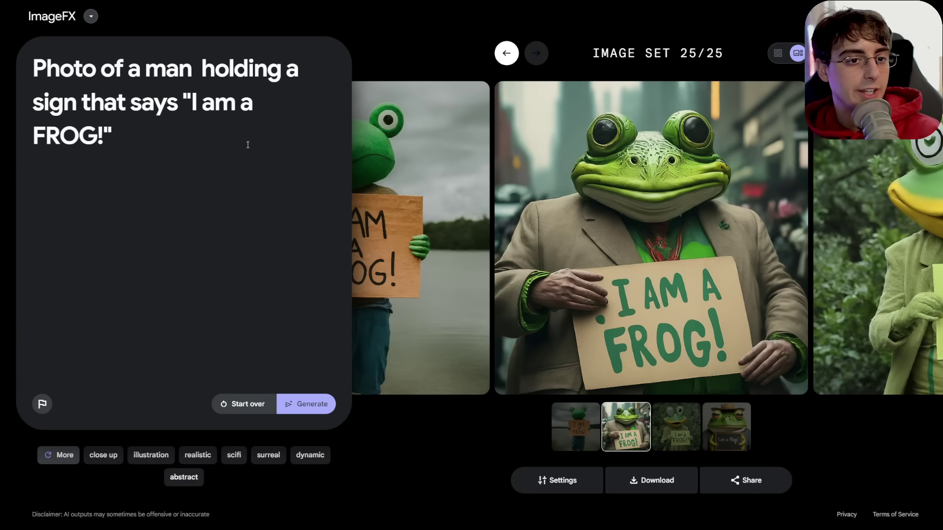
{"action": "key", "text": "BackSpace"}
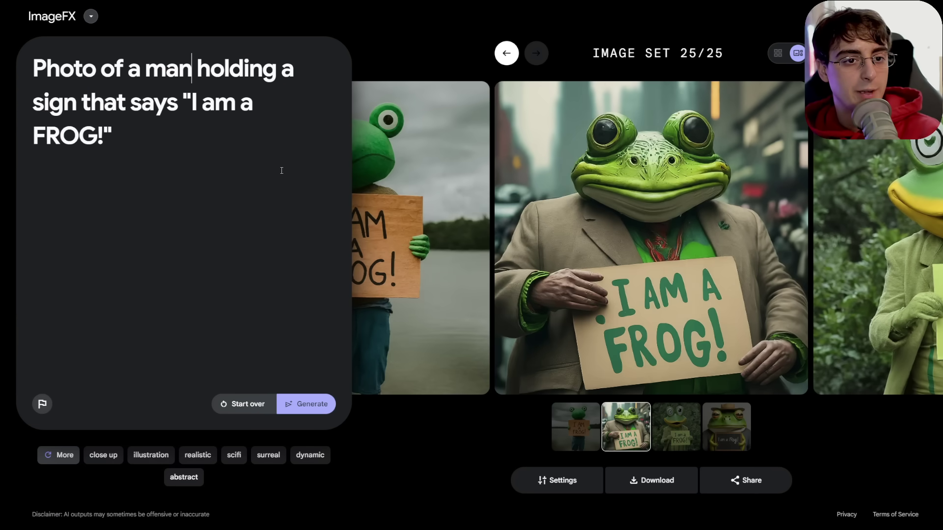
{"action": "left_click", "coordinate": [315, 413]}
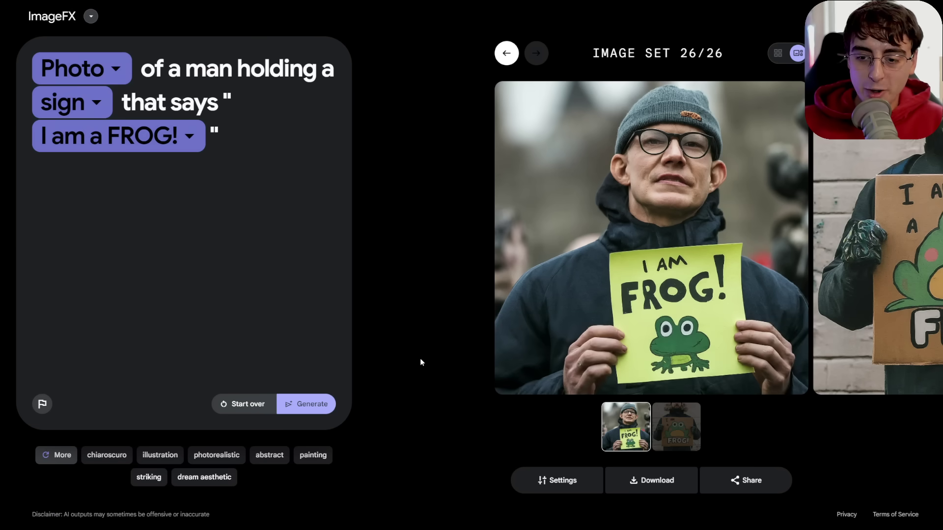
{"action": "mouse_move", "coordinate": [791, 368]}
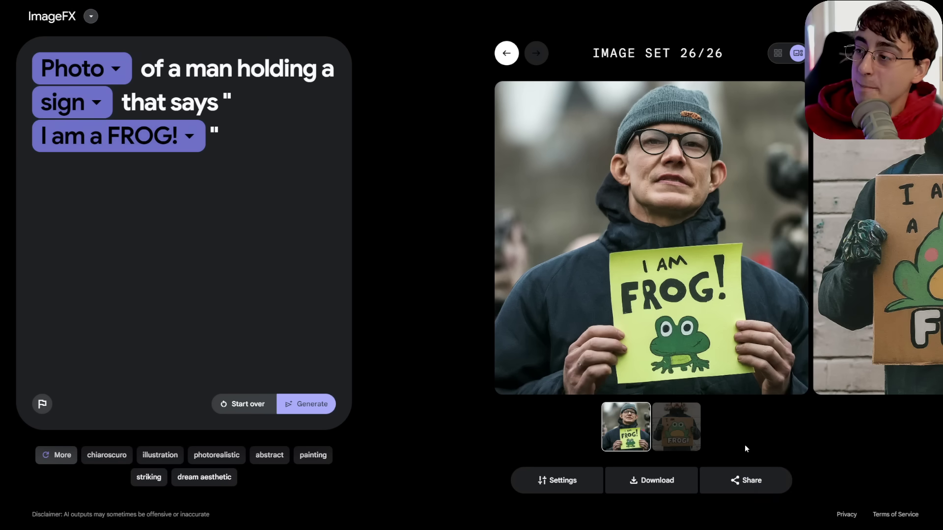
Replace the prompt with 'Man with 6 arms' and submit it
{"action": "key", "text": "ctrl+a"}
{"action": "type", "text": "Man with 6 arms"}
{"action": "key", "text": "Return"}
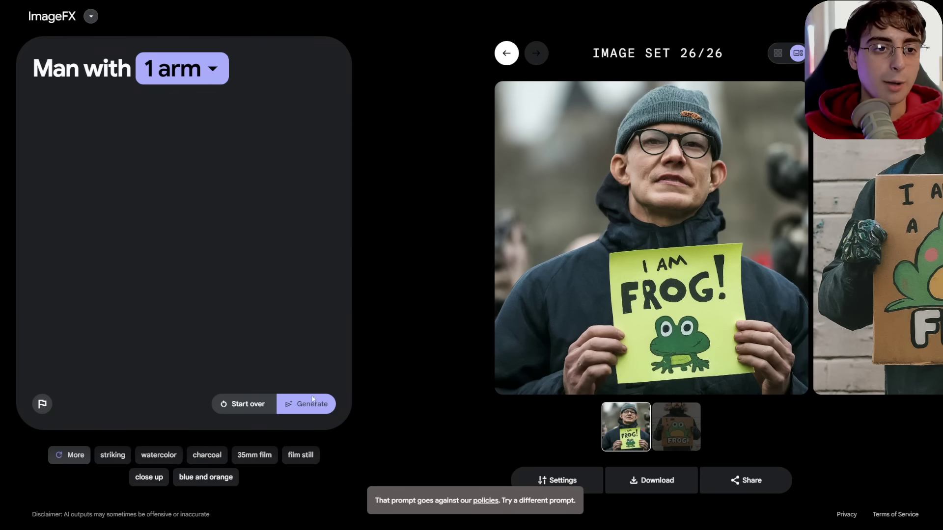
Generate 'Man with 1 arm', review its portraits, then try the '2 arms' variant
{"action": "left_click", "coordinate": [306, 403]}
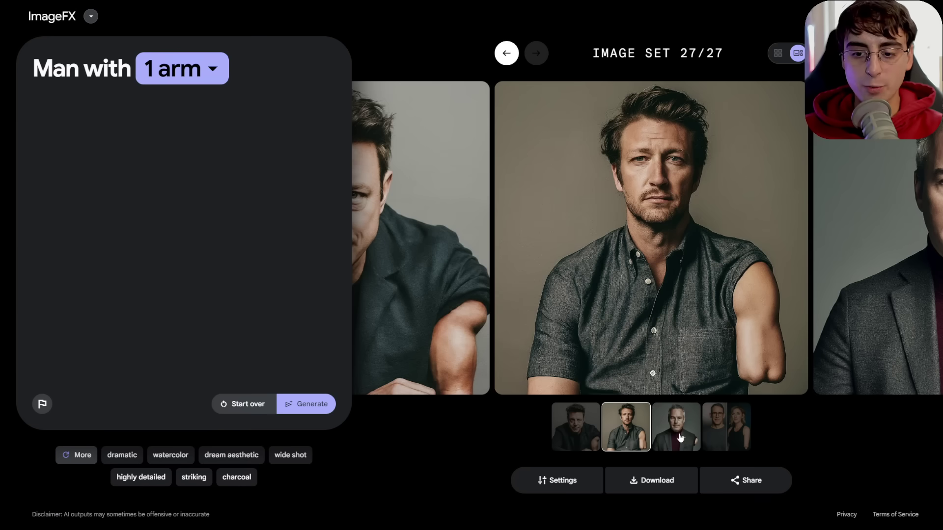
{"action": "left_click", "coordinate": [679, 437]}
{"action": "left_click", "coordinate": [728, 437]}
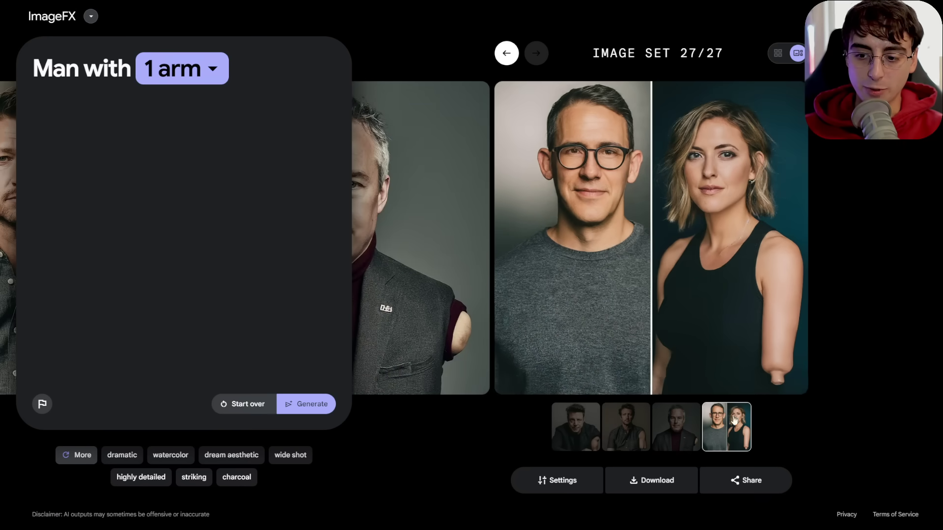
{"action": "left_click", "coordinate": [685, 445]}
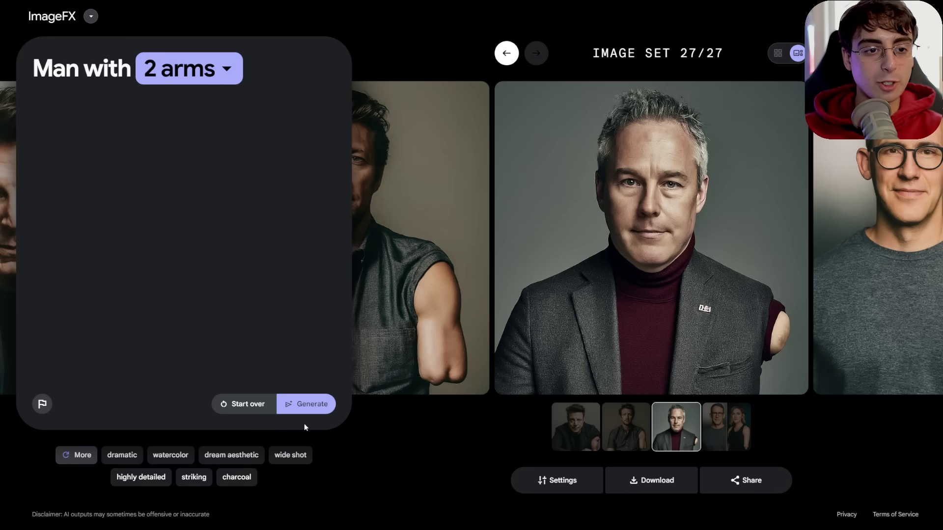
{"action": "left_click", "coordinate": [305, 411]}
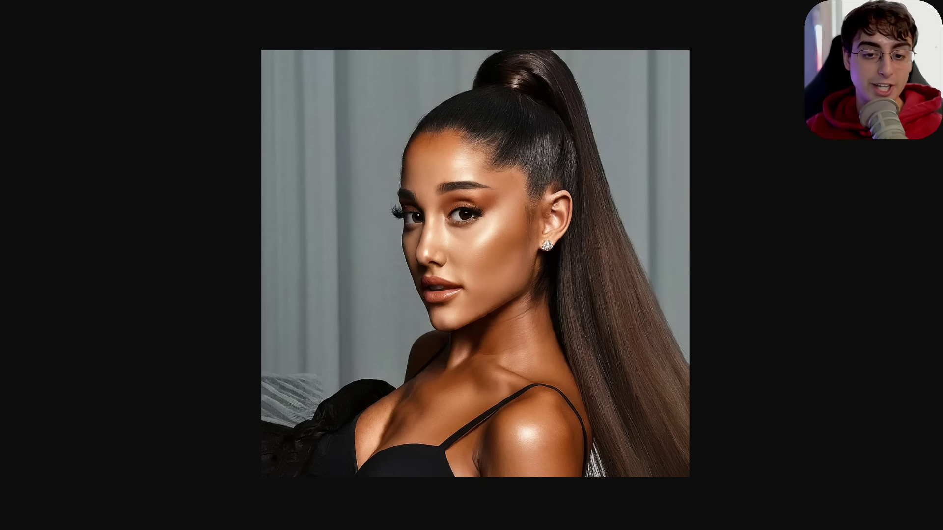
Zoom in and out on the ponytail portrait, the teddy bear and the Chicken Little drawing
{"action": "left_click", "coordinate": [514, 262]}
{"action": "left_click", "coordinate": [524, 273]}
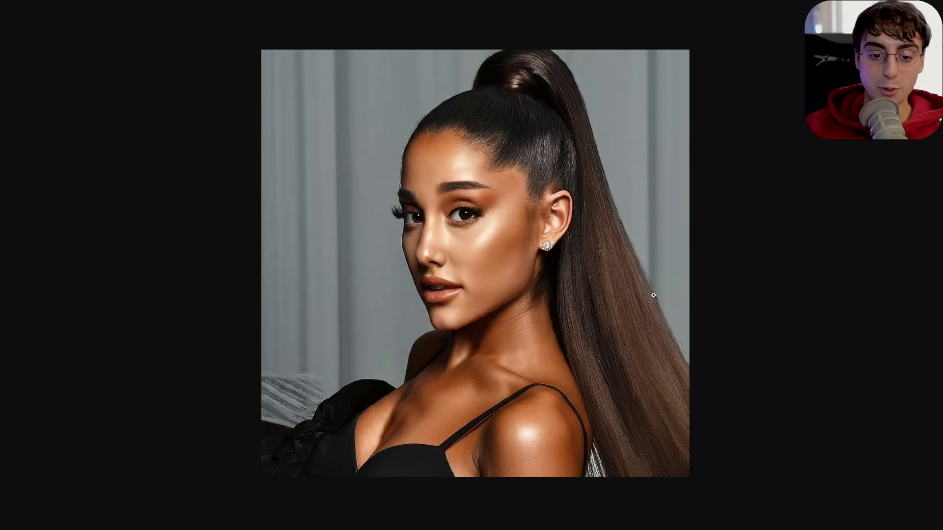
{"action": "key", "text": "Right"}
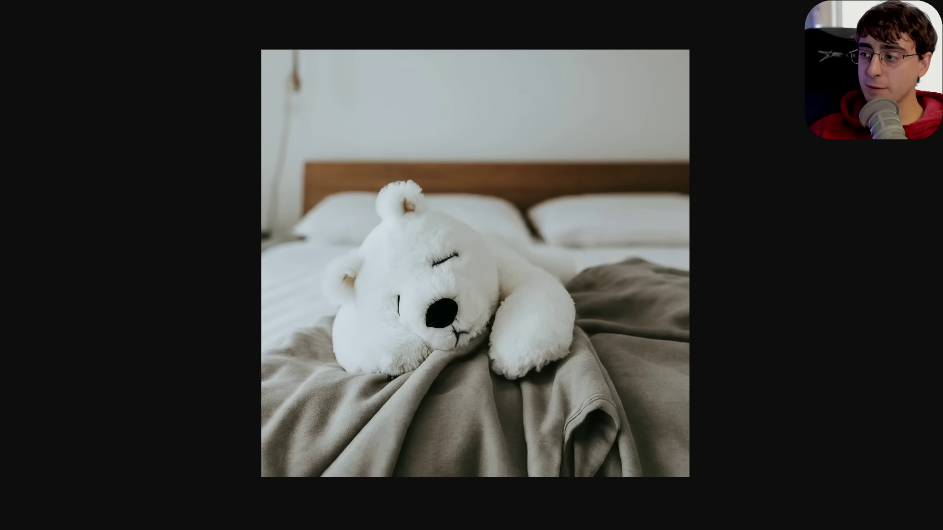
{"action": "left_click", "coordinate": [522, 317]}
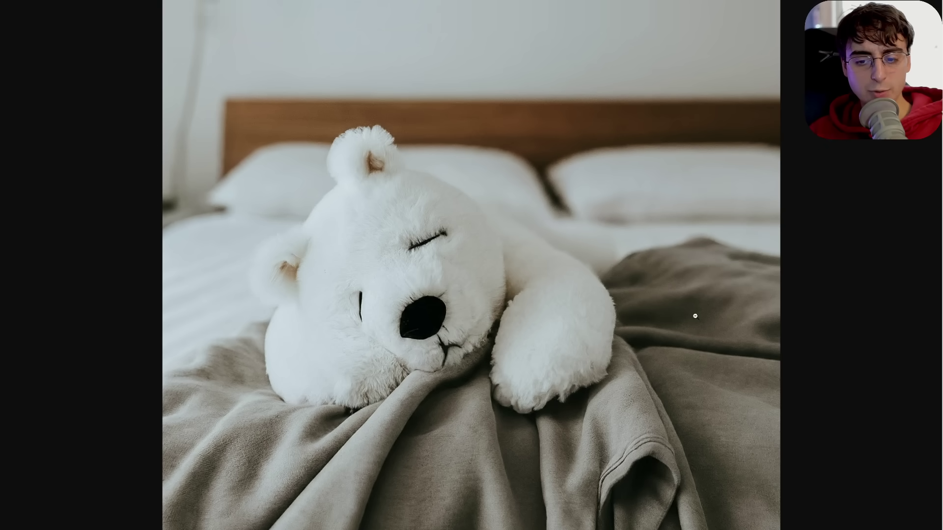
{"action": "scroll", "coordinate": [695, 314], "scroll_direction": "up", "scroll_amount": 3}
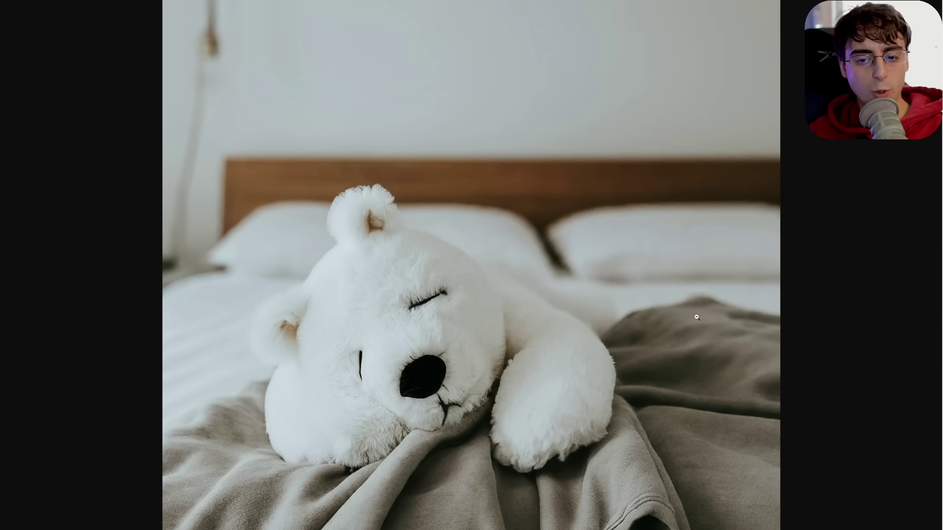
{"action": "left_click", "coordinate": [535, 314]}
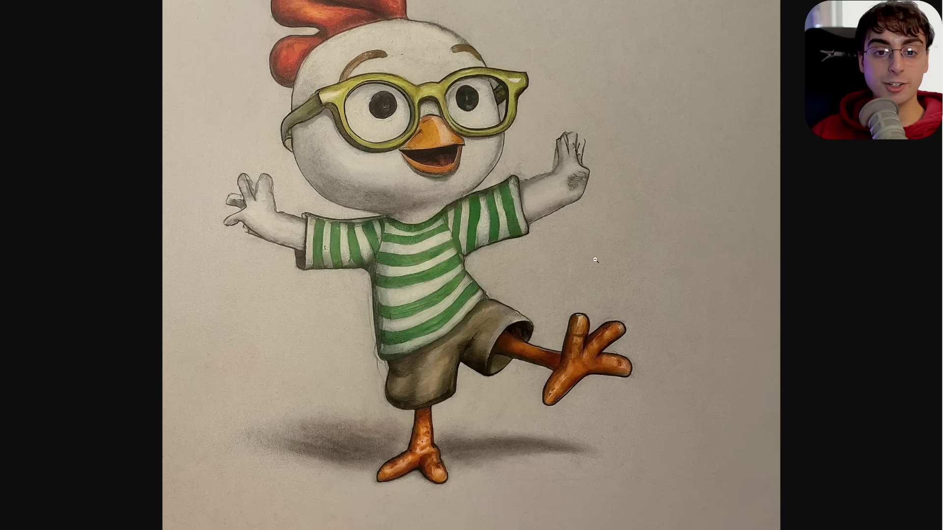
{"action": "scroll", "coordinate": [603, 261], "scroll_direction": "up", "scroll_amount": 3}
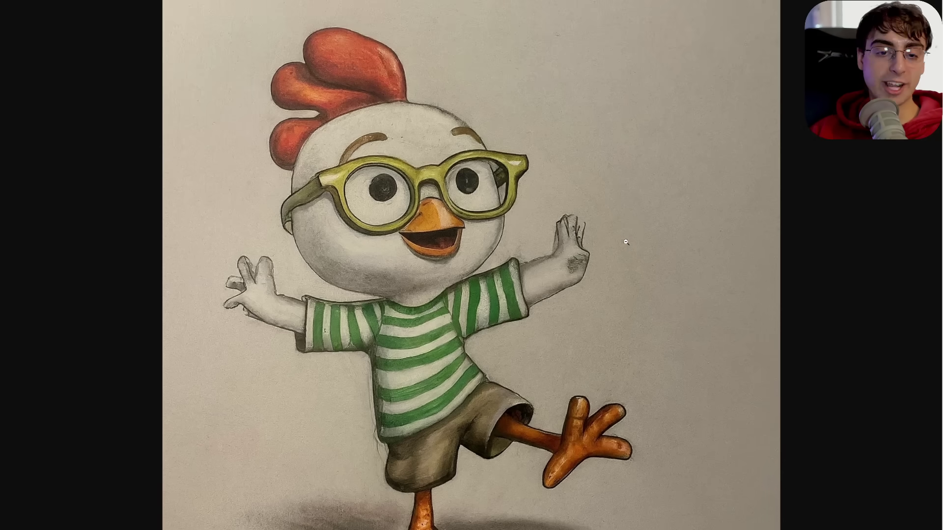
{"action": "scroll", "coordinate": [647, 244], "scroll_direction": "down", "scroll_amount": 3}
{"action": "left_click", "coordinate": [652, 245]}
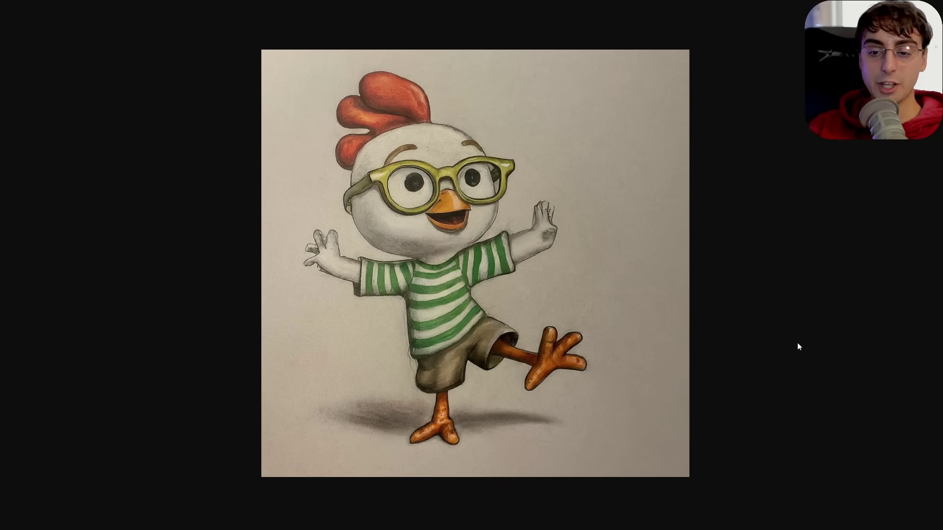
Zoom through the next two women's portraits, then the Springtrap-and-Mario drawing
{"action": "key", "text": "Right"}
{"action": "left_click", "coordinate": [605, 243]}
{"action": "scroll", "coordinate": [605, 243], "scroll_direction": "up", "scroll_amount": 1}
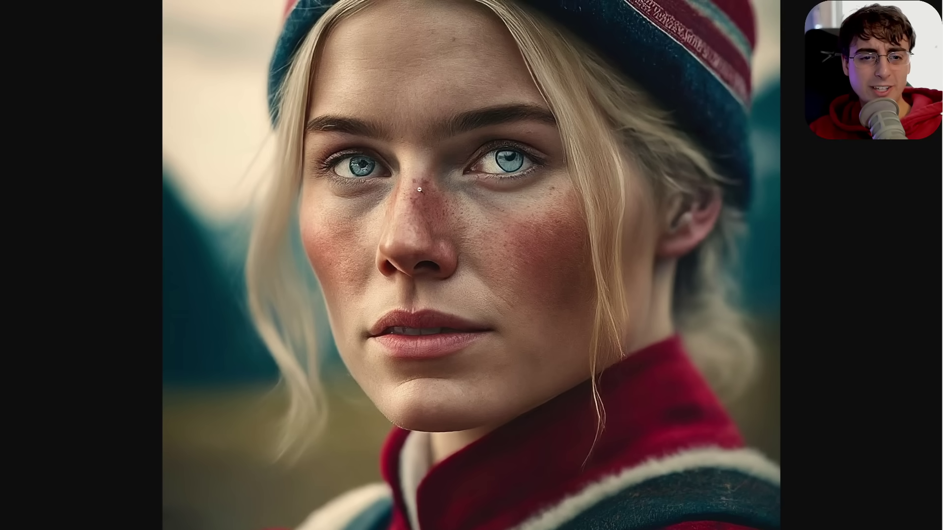
{"action": "left_click", "coordinate": [536, 258]}
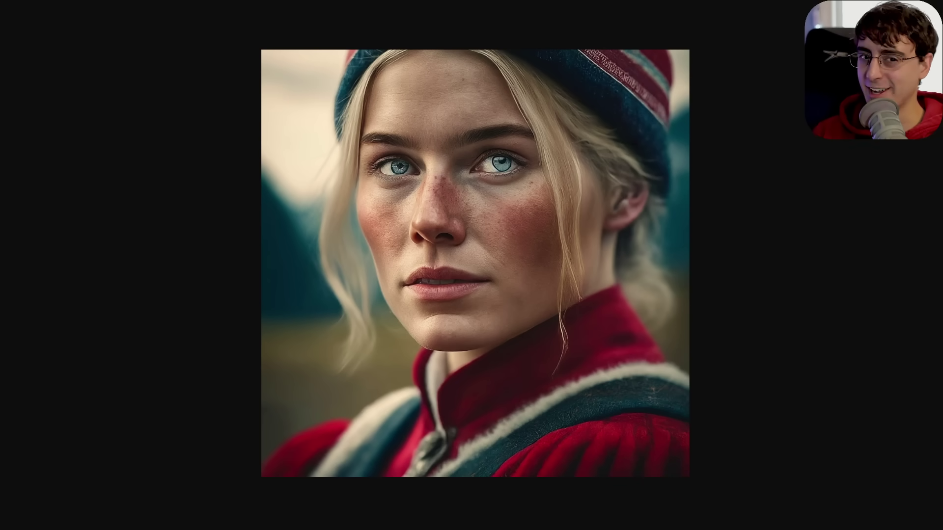
{"action": "key", "text": "Right"}
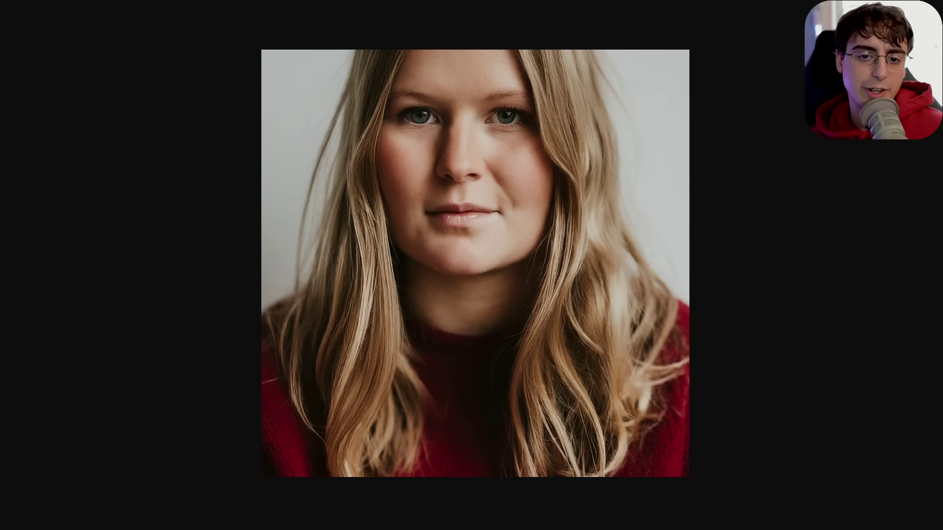
{"action": "left_click", "coordinate": [471, 207]}
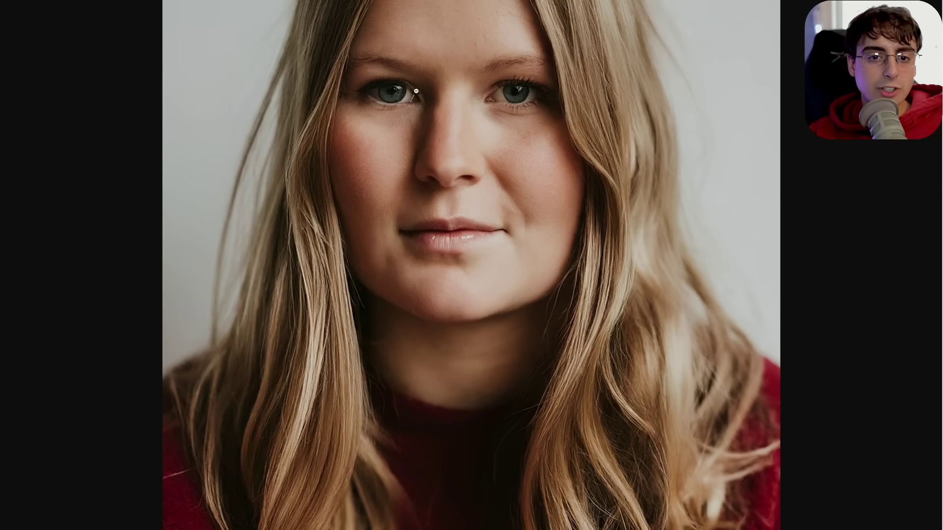
{"action": "left_click", "coordinate": [540, 208]}
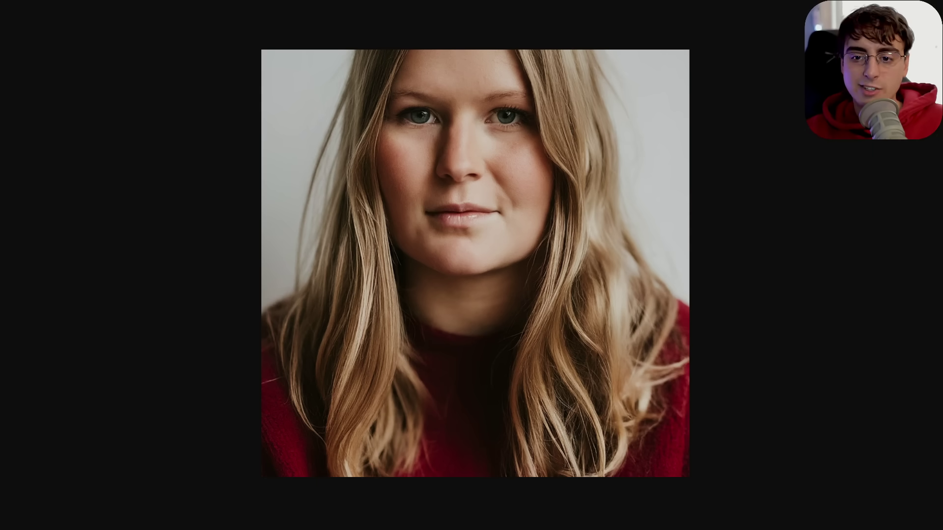
{"action": "key", "text": "Right"}
{"action": "left_click", "coordinate": [509, 286]}
{"action": "scroll", "coordinate": [735, 279], "scroll_direction": "up", "scroll_amount": 2}
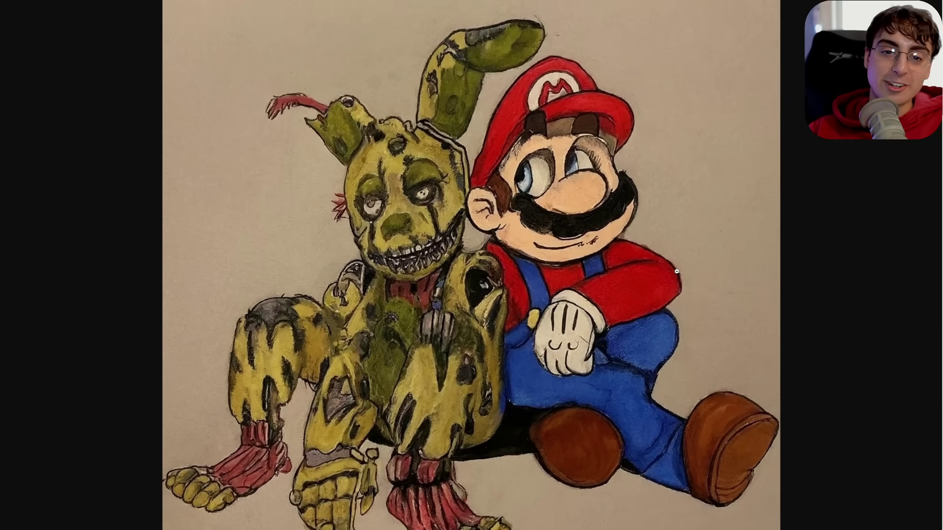
Fit the Springtrap drawing back to the window, then zoom in on the pepperoni pizza artwork
{"action": "left_click", "coordinate": [732, 278]}
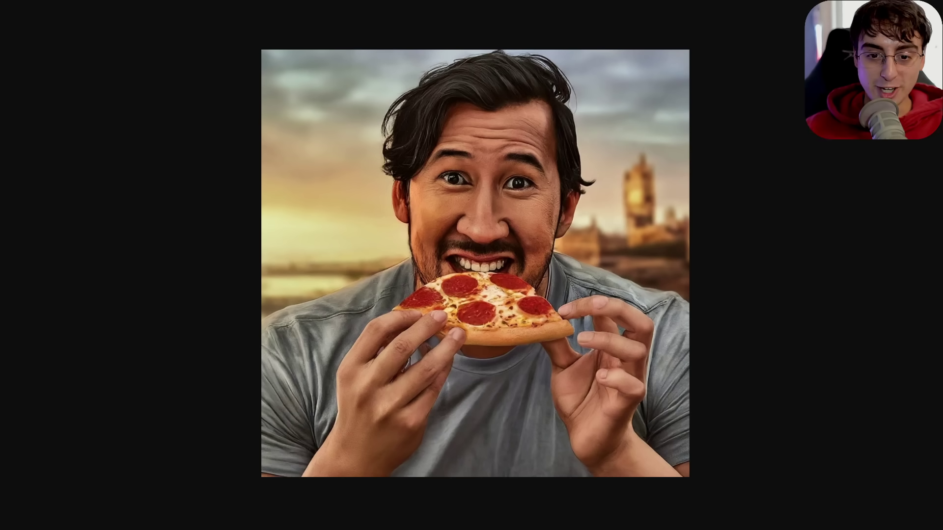
{"action": "left_click", "coordinate": [512, 224]}
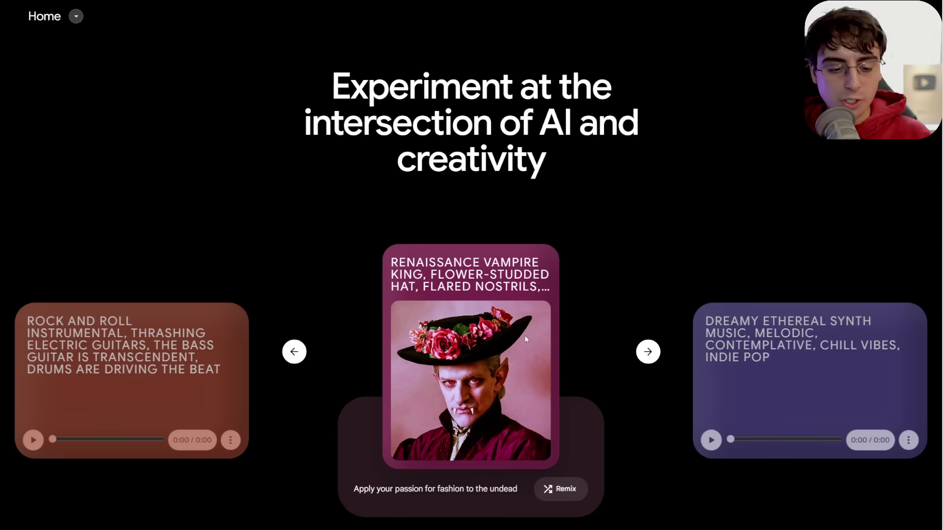
Launch ImageFX, accept the terms after two onboarding pages, and focus the empty prompt
{"action": "scroll", "coordinate": [525, 334], "scroll_direction": "down", "scroll_amount": 10}
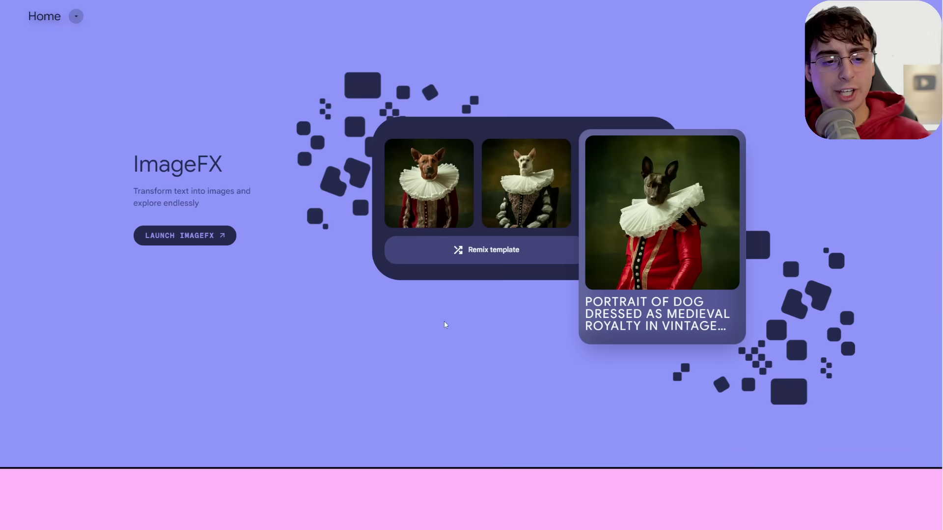
{"action": "scroll", "coordinate": [431, 325], "scroll_direction": "up", "scroll_amount": 1}
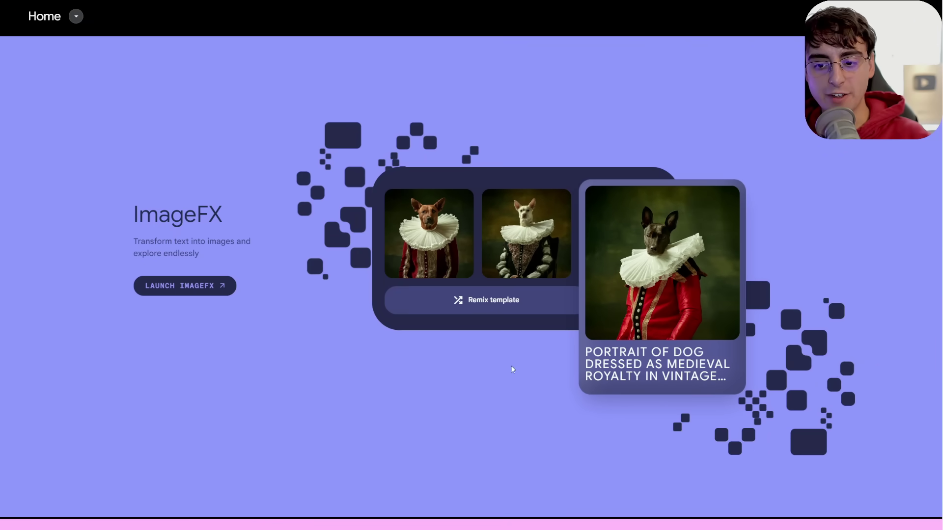
{"action": "left_click", "coordinate": [189, 287]}
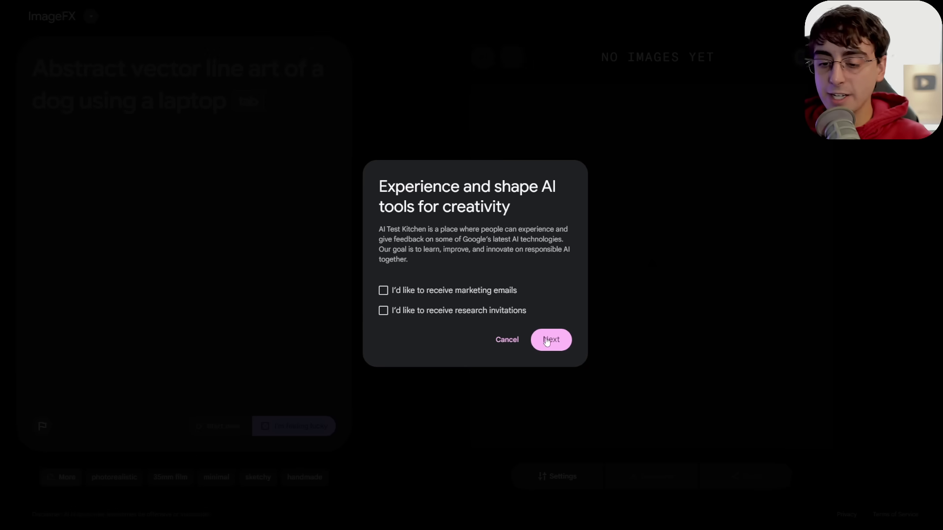
{"action": "left_click", "coordinate": [545, 344]}
{"action": "left_click", "coordinate": [544, 346]}
{"action": "left_click", "coordinate": [497, 297]}
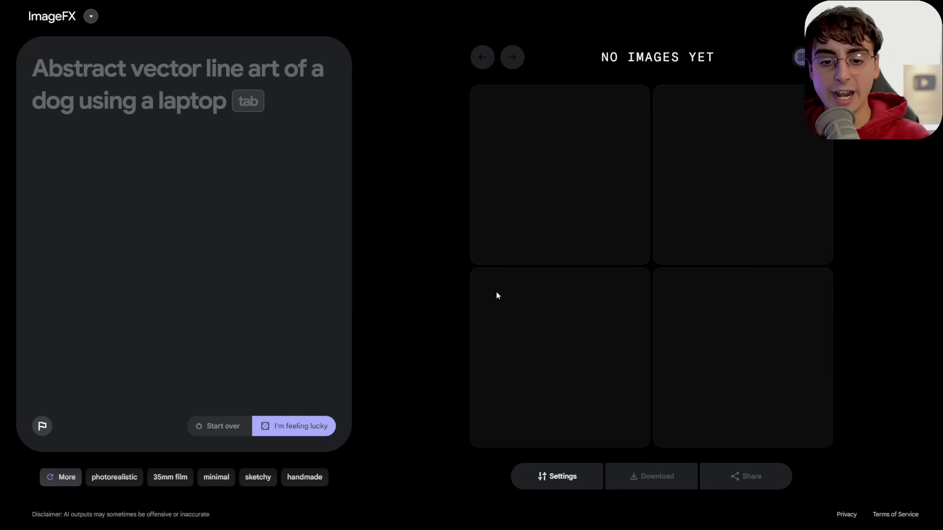
{"action": "left_click", "coordinate": [198, 130]}
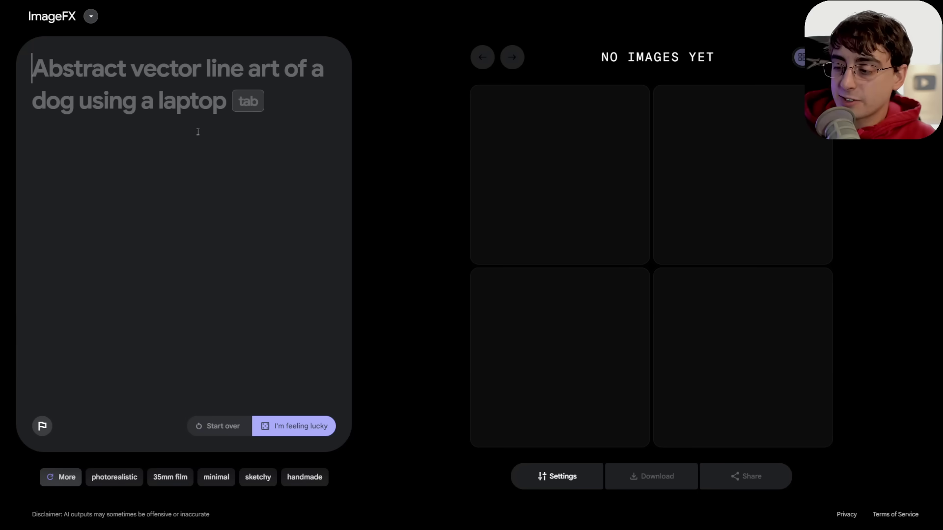